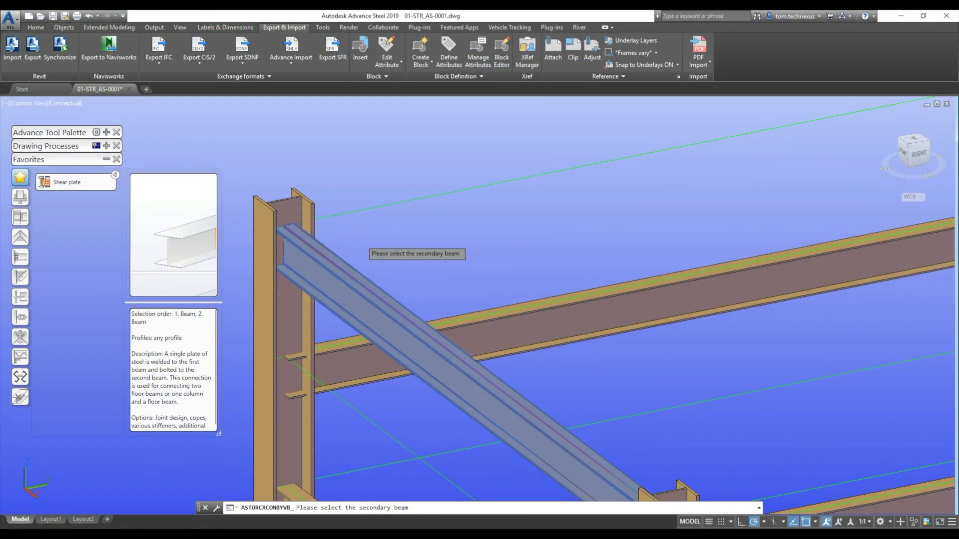
- Pick the secondary beam so the Fin plate dialog opens for the shear plate connection
click(350, 300)
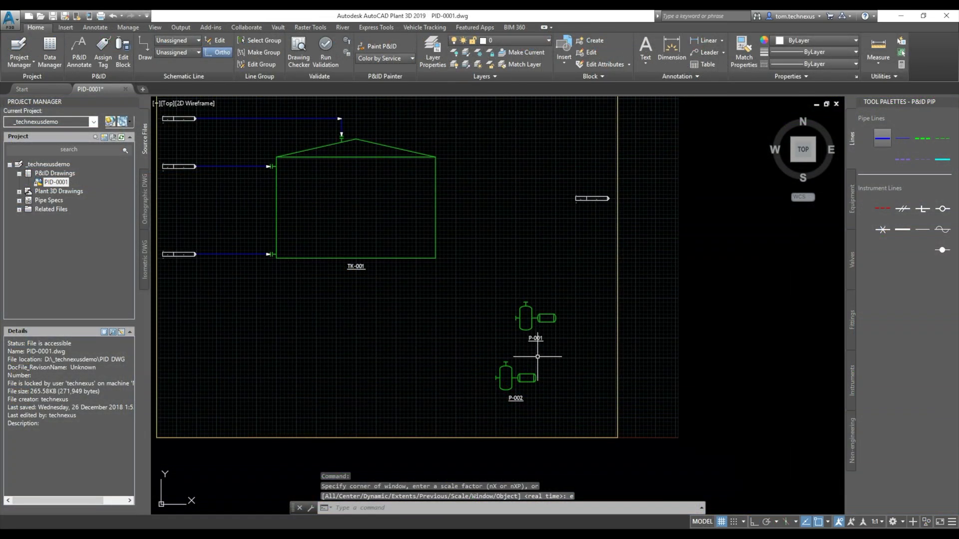
scroll(546, 331, up, 3)
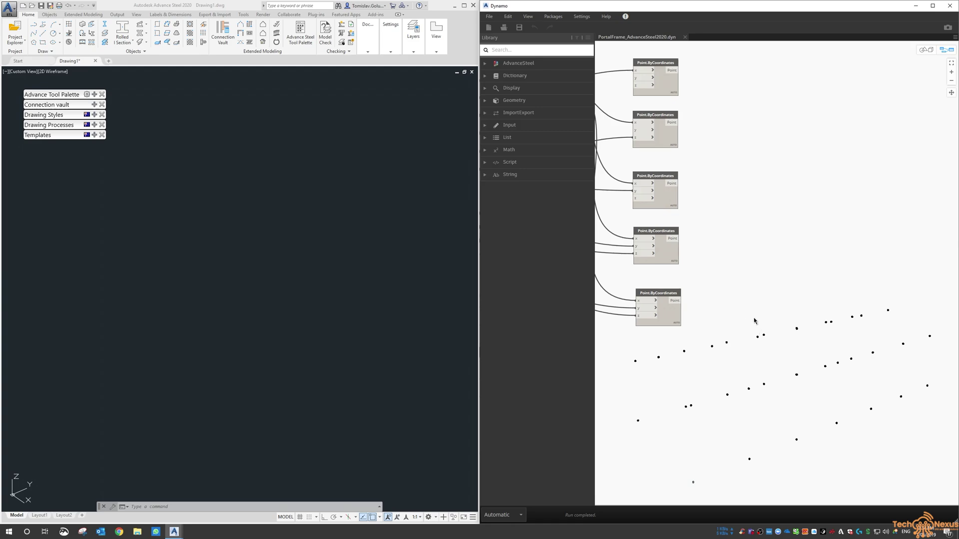
- Zoom out and pan the Dynamo canvas right to show the User Inputs group and Range nodes
scroll(765, 240, down, 2)
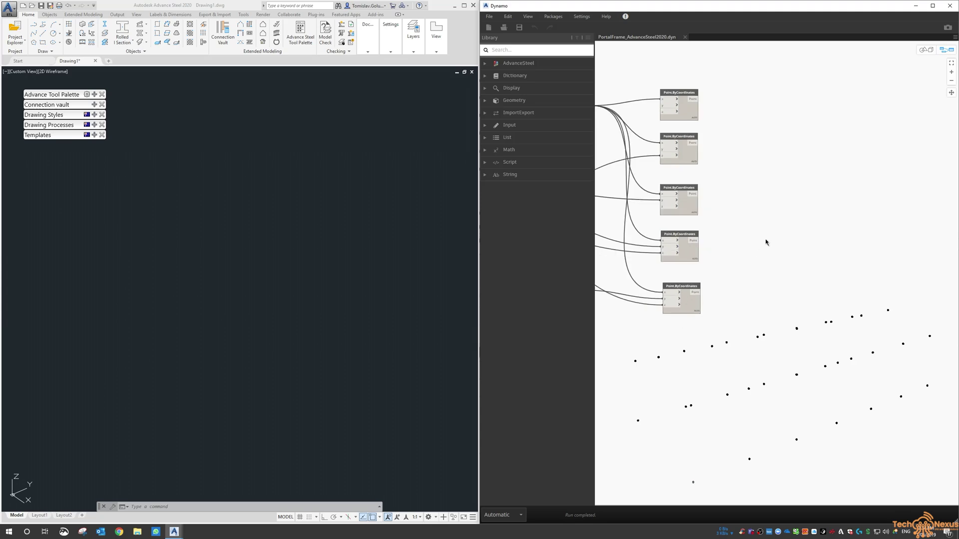
middle_drag(765, 240, 955, 220)
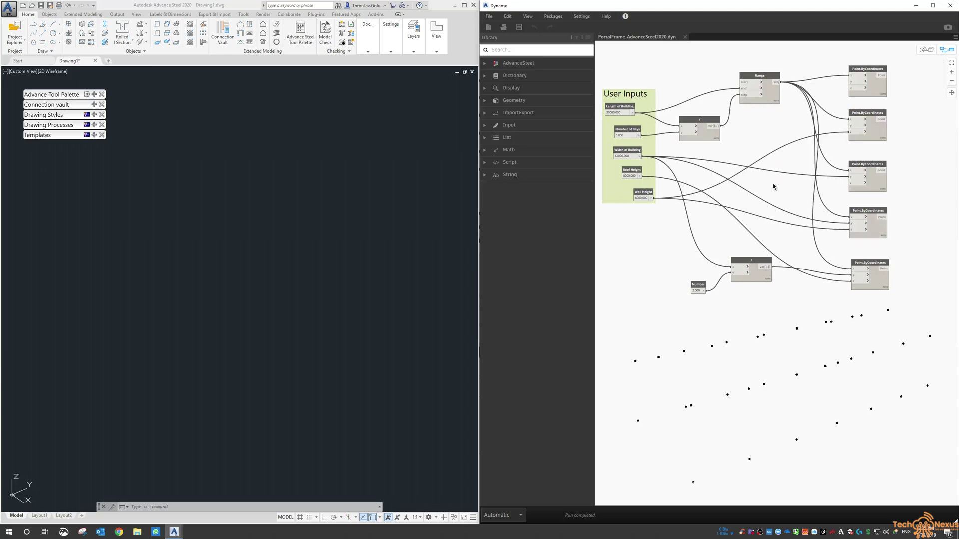
- Orbit the 3D background preview of the Point.ByCoordinates point grid, then return to graph editing
middle_drag(773, 187, 646, 188)
middle_drag(816, 182, 721, 170)
click(924, 50)
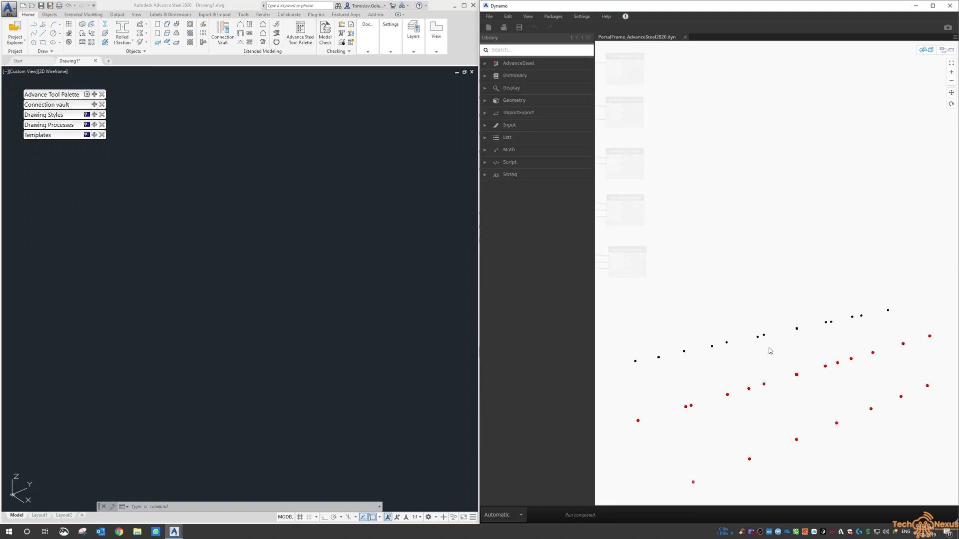
right_drag(769, 348, 768, 370)
right_drag(670, 387, 760, 344)
click(944, 49)
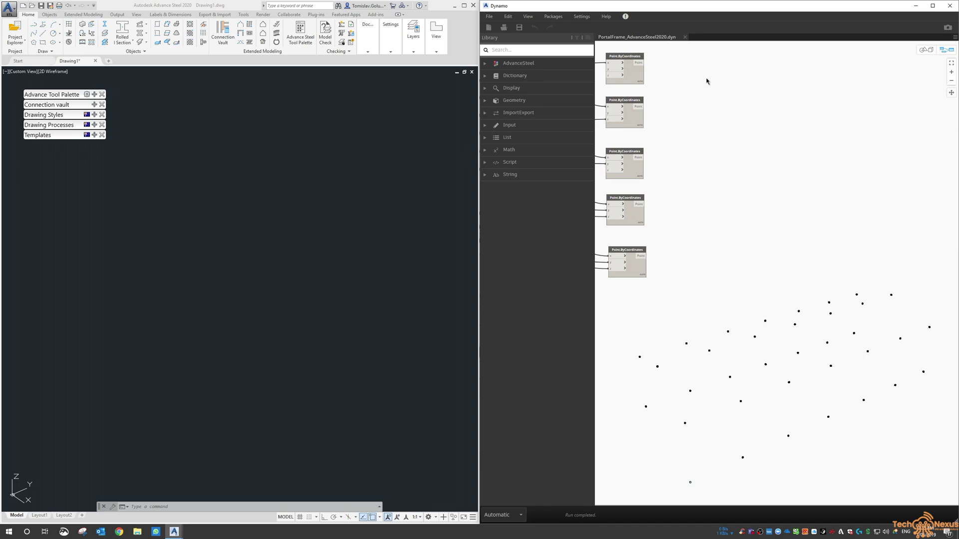
- Search the library for 'strai' and place a StraightBeam.ByStartPointEndPoint node near the canvas top
click(484, 65)
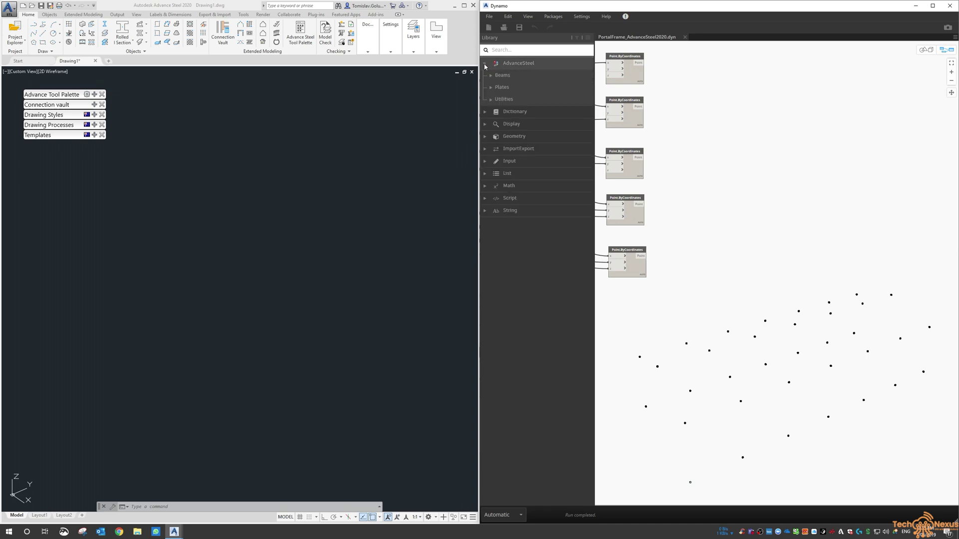
click(515, 52)
text(straigh)
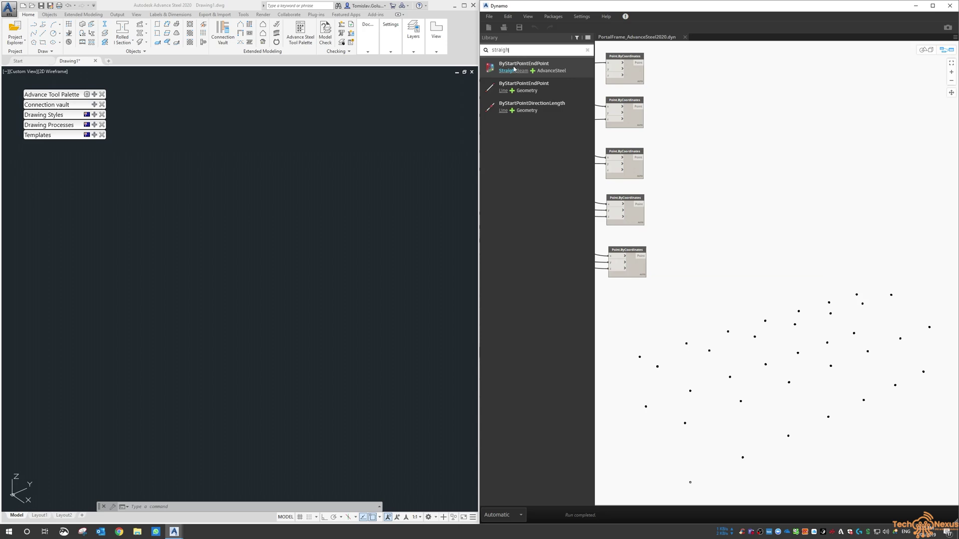
mouse_move(511, 72)
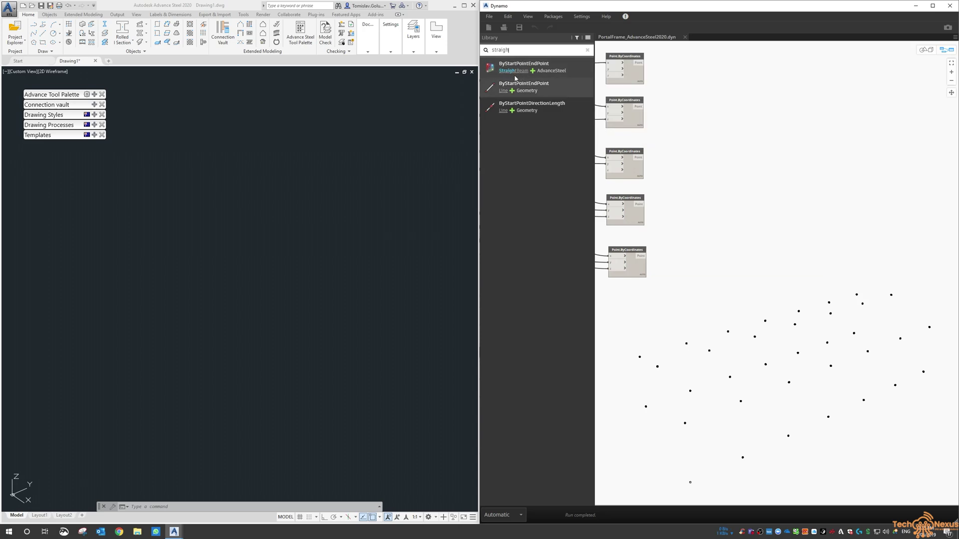
click(514, 73)
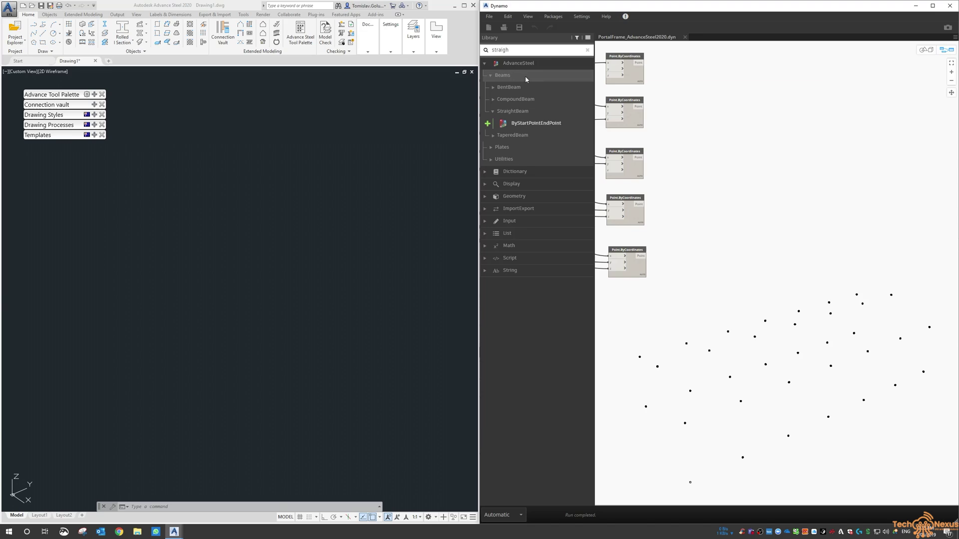
click(538, 126)
drag(806, 270, 754, 81)
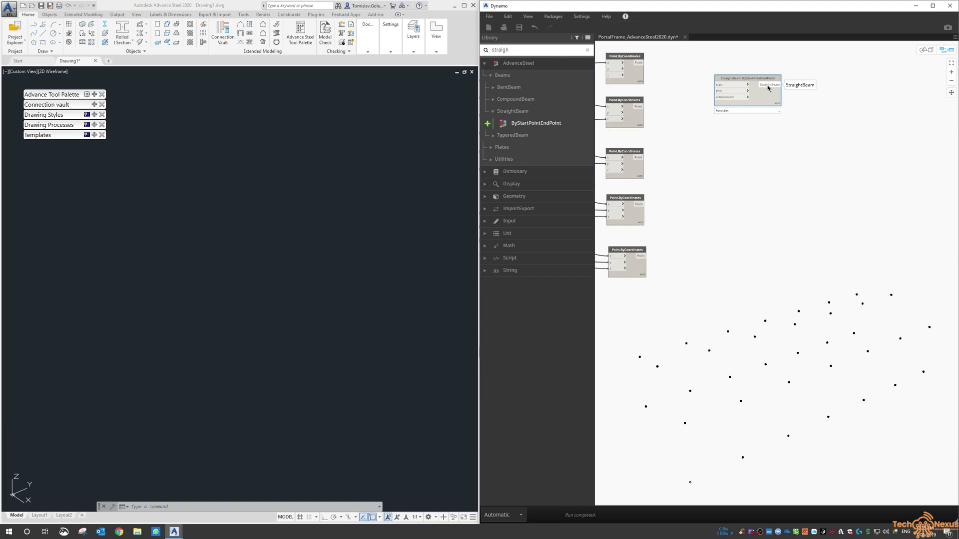
- Compare the points produced by the top two Point.ByCoordinates nodes
drag(747, 79, 756, 73)
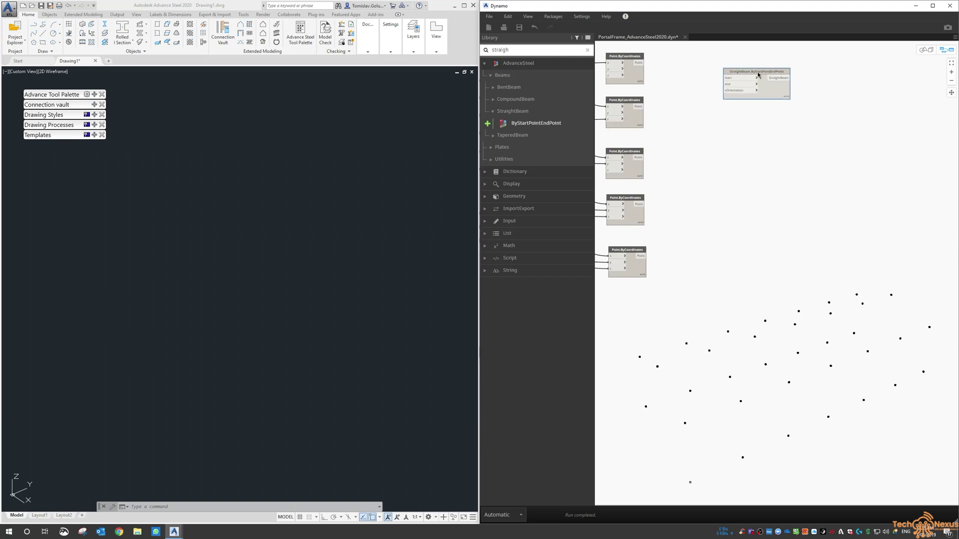
click(633, 59)
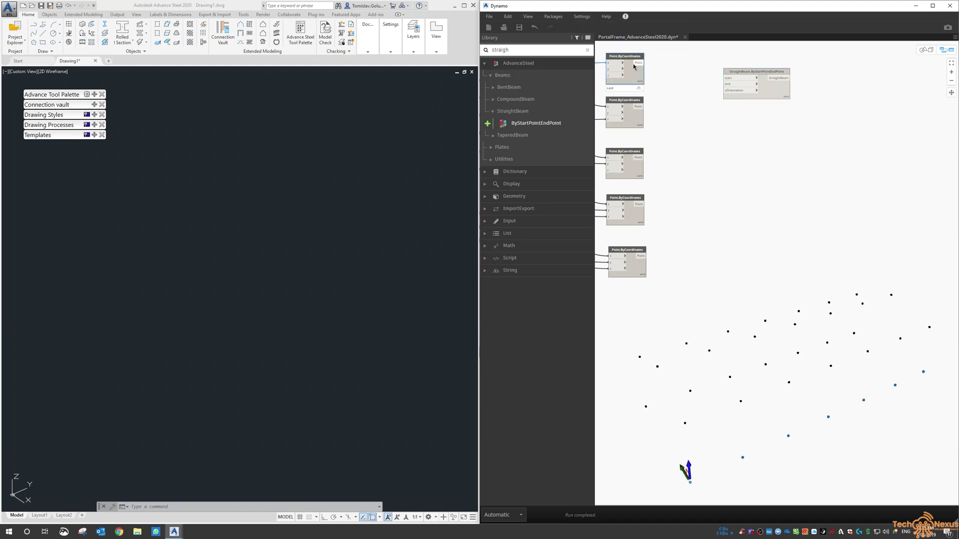
click(629, 102)
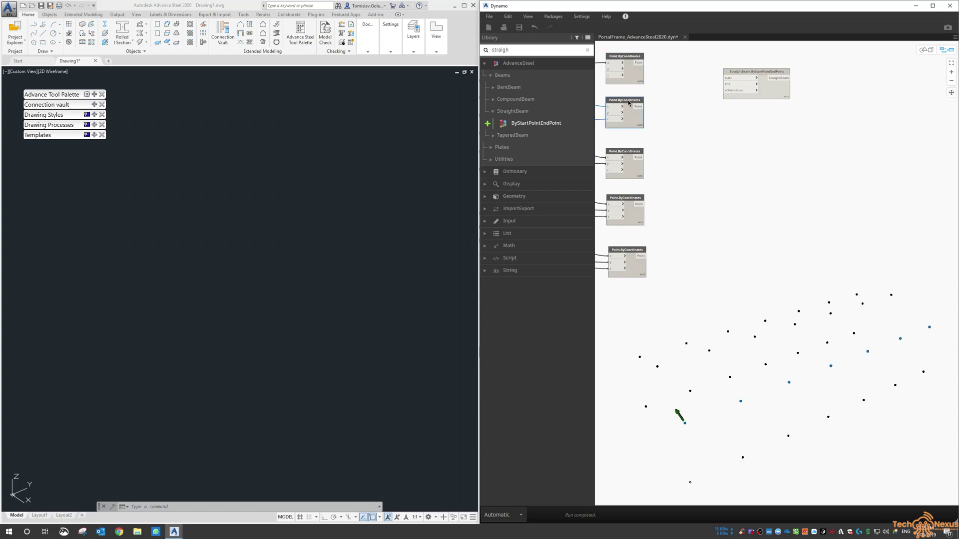
click(630, 58)
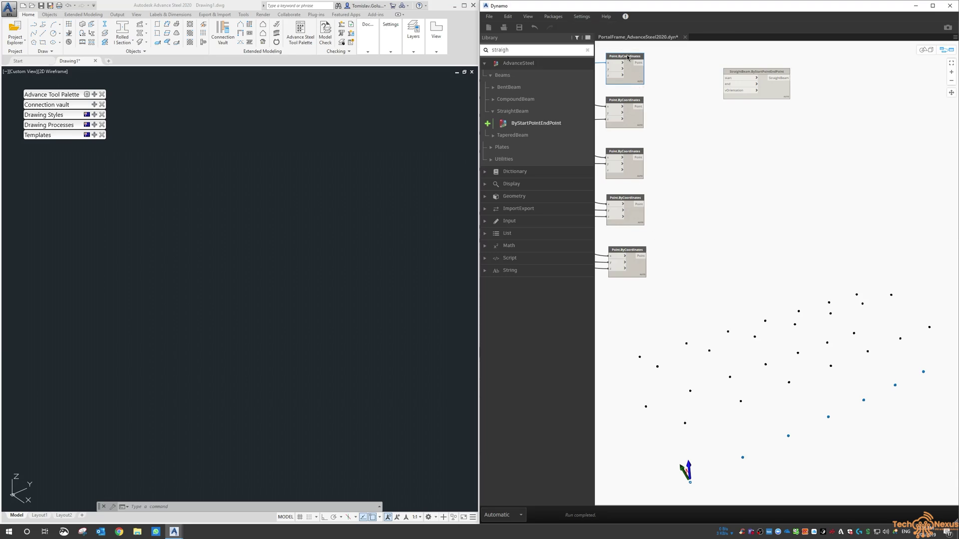
click(625, 103)
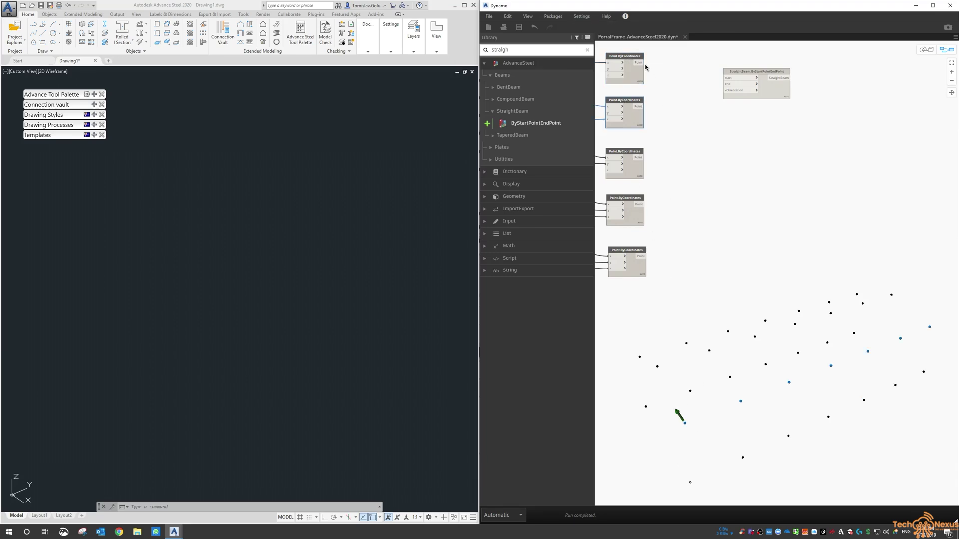
- Wire the top point node to the beam's start input and the second node to its end input
drag(641, 64, 725, 78)
drag(640, 106, 727, 84)
drag(750, 74, 758, 70)
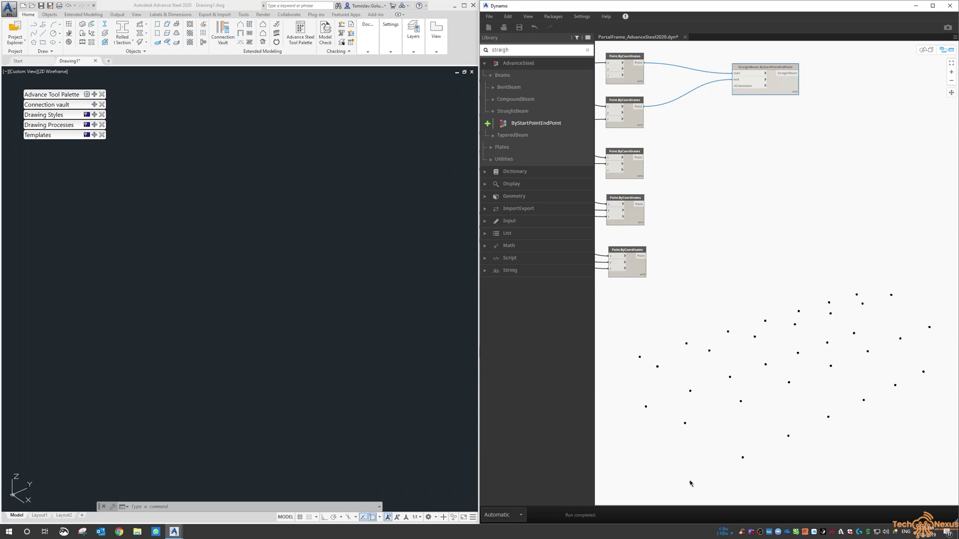
right_click(714, 409)
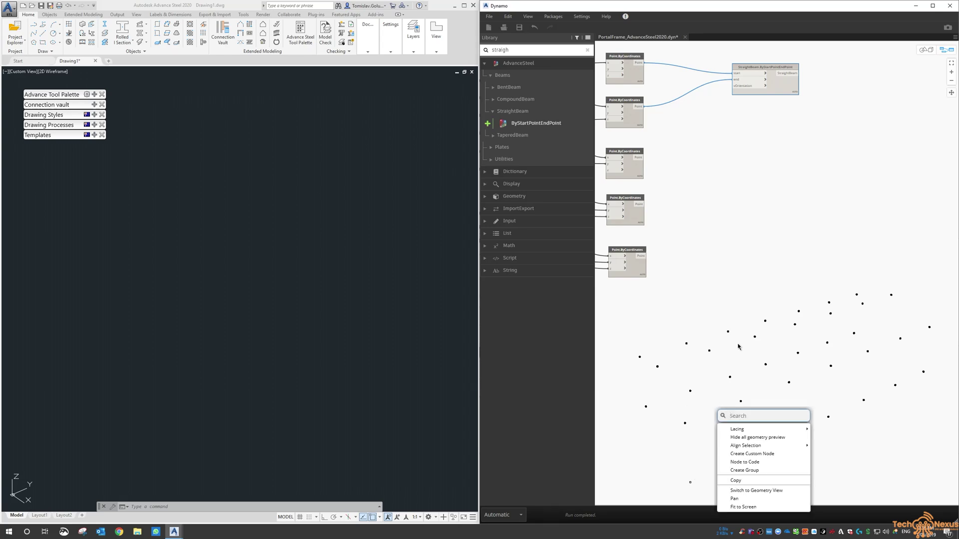
click(692, 429)
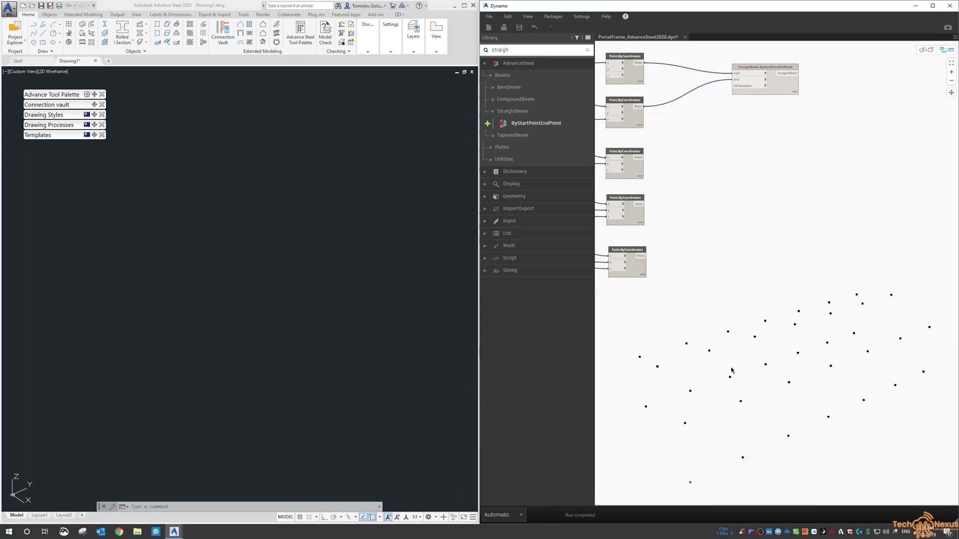
click(773, 71)
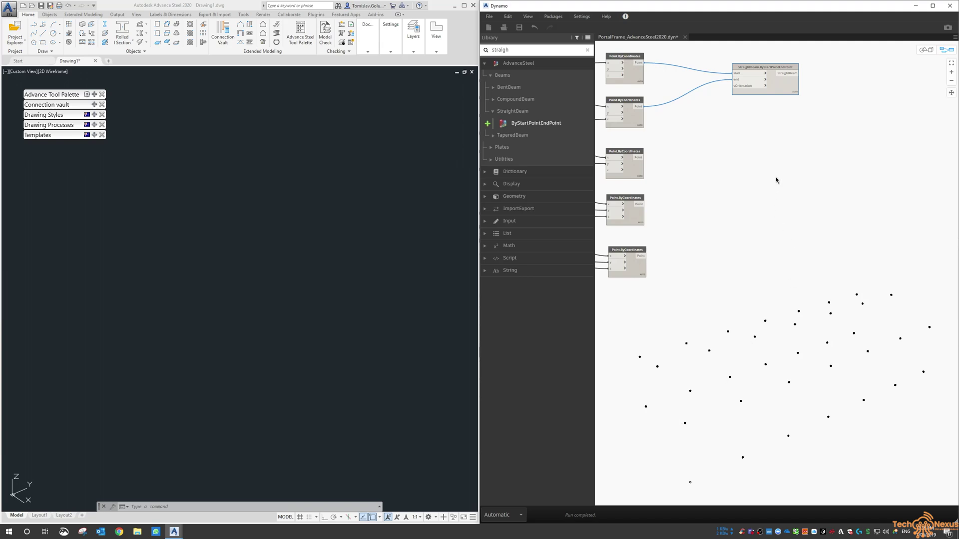
- Search for 'Setse' and place a BeamSection.SetSection node up-right of the straight beam node
drag(764, 67, 762, 68)
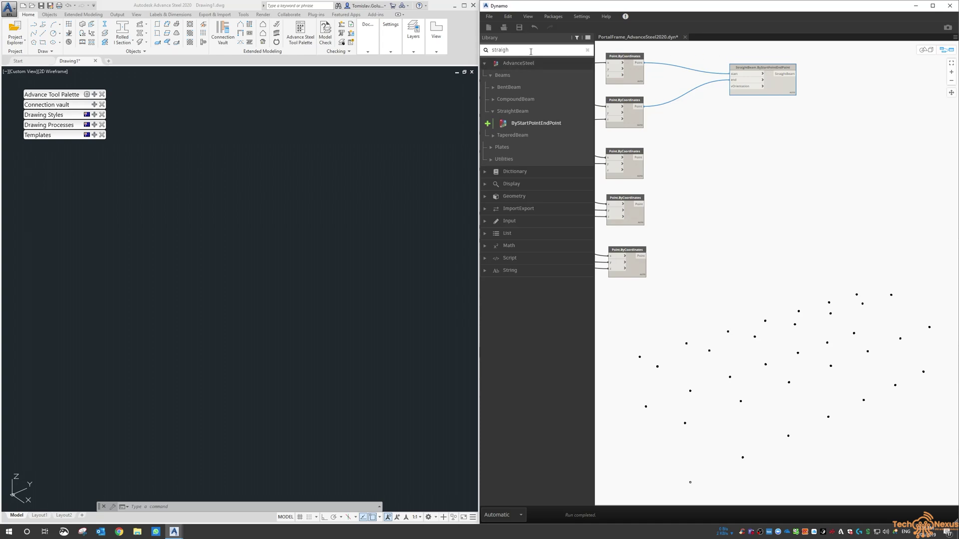
click(484, 51)
text(Setse)
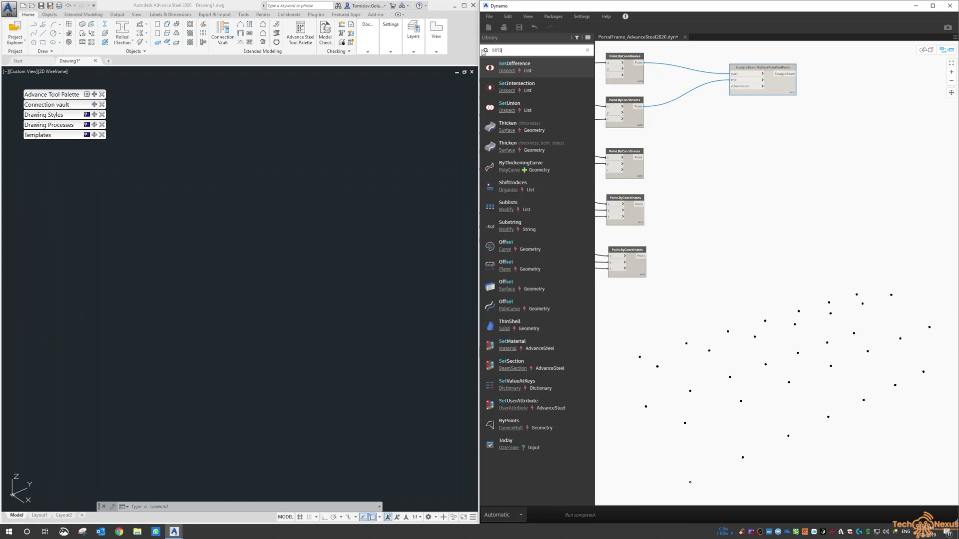
click(513, 70)
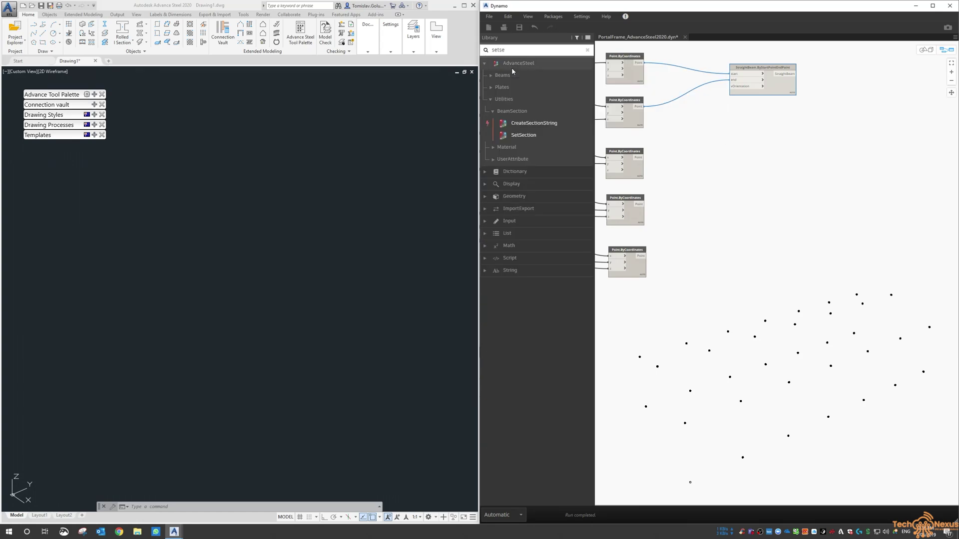
click(524, 135)
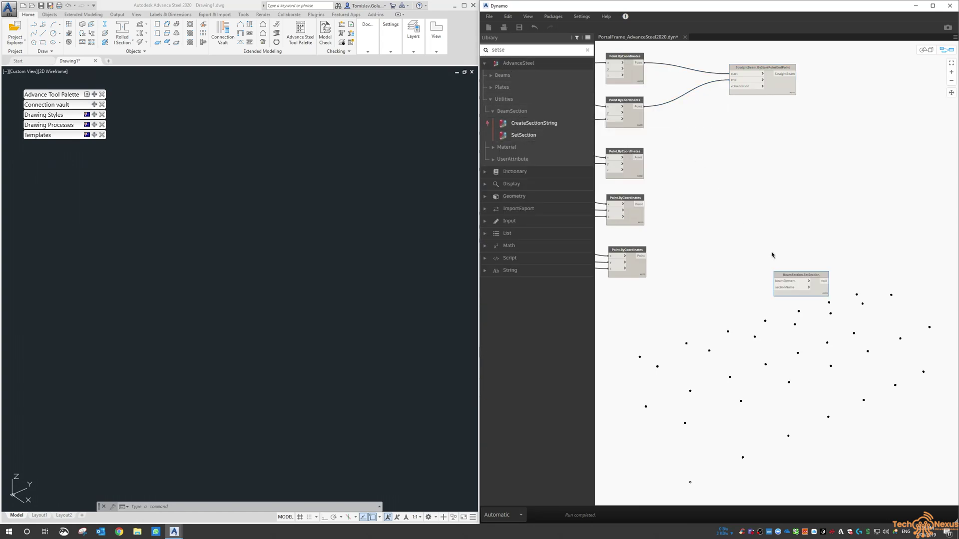
drag(797, 278, 875, 119)
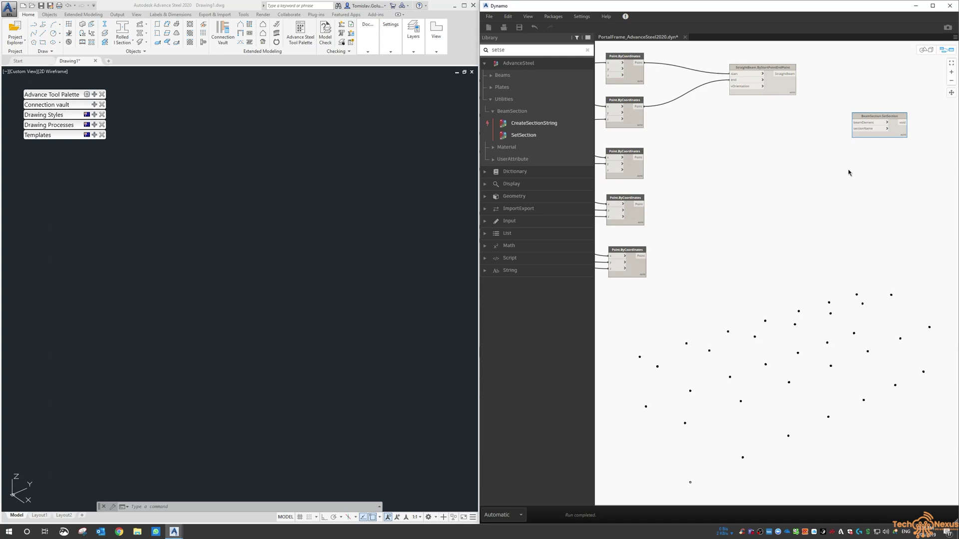
click(382, 230)
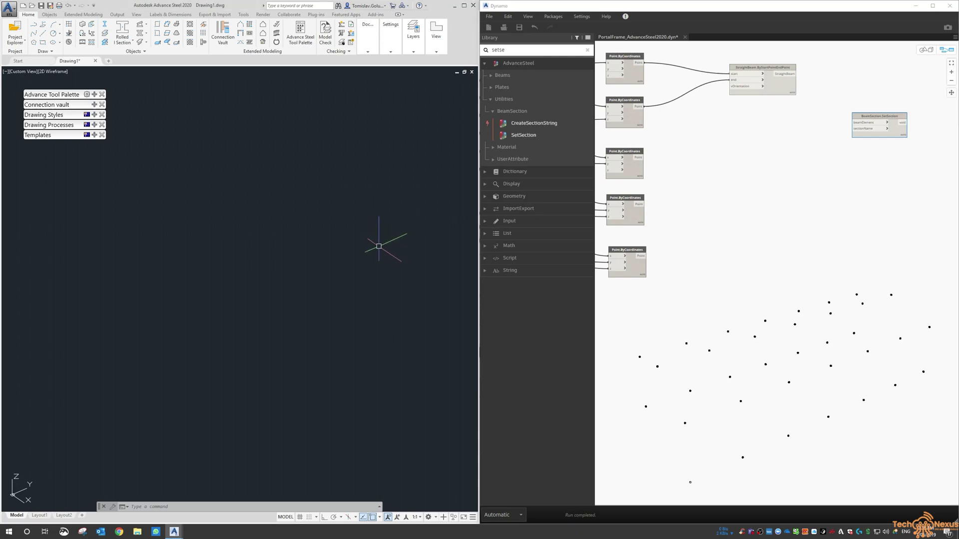
- Launch Advance Steel Management Tools from the Settings panel and open its Table editor
click(391, 52)
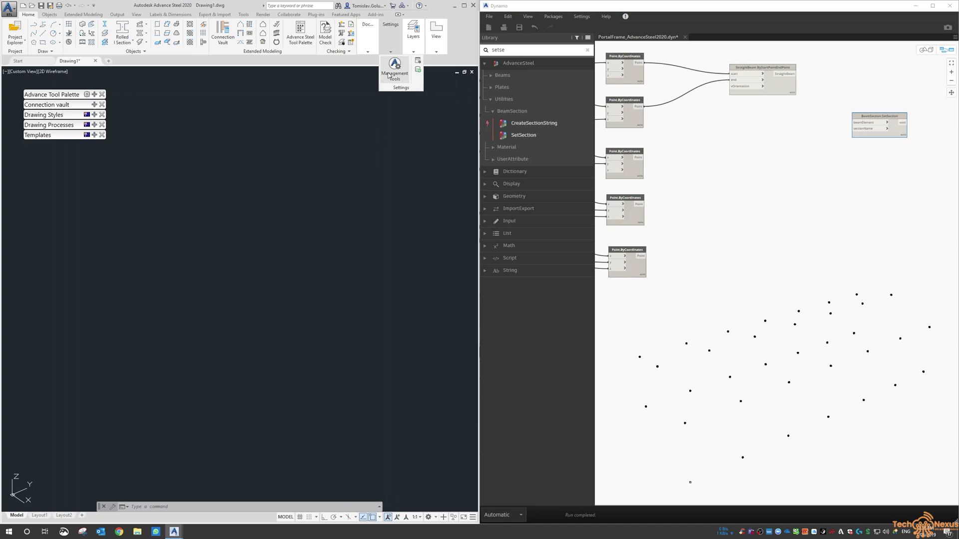
click(389, 76)
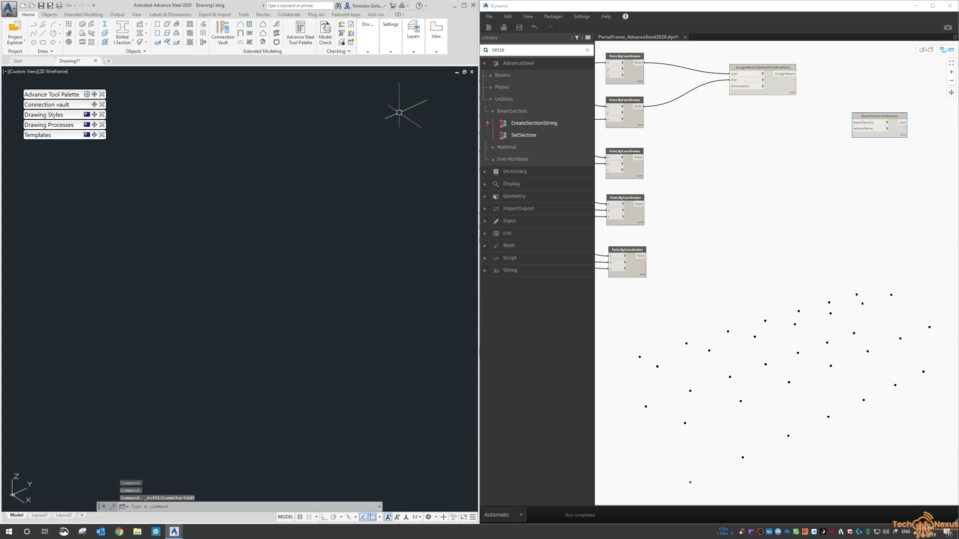
drag(349, 98, 324, 148)
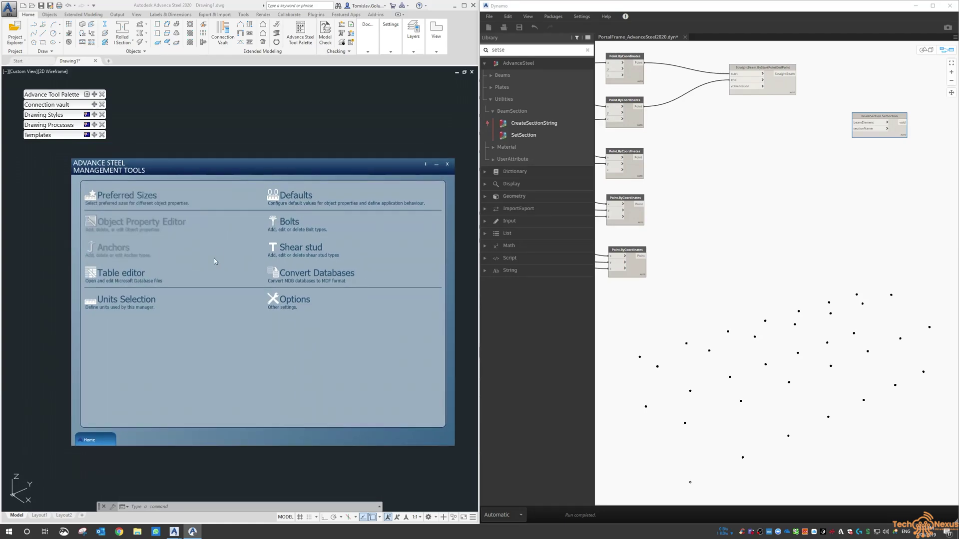
click(121, 273)
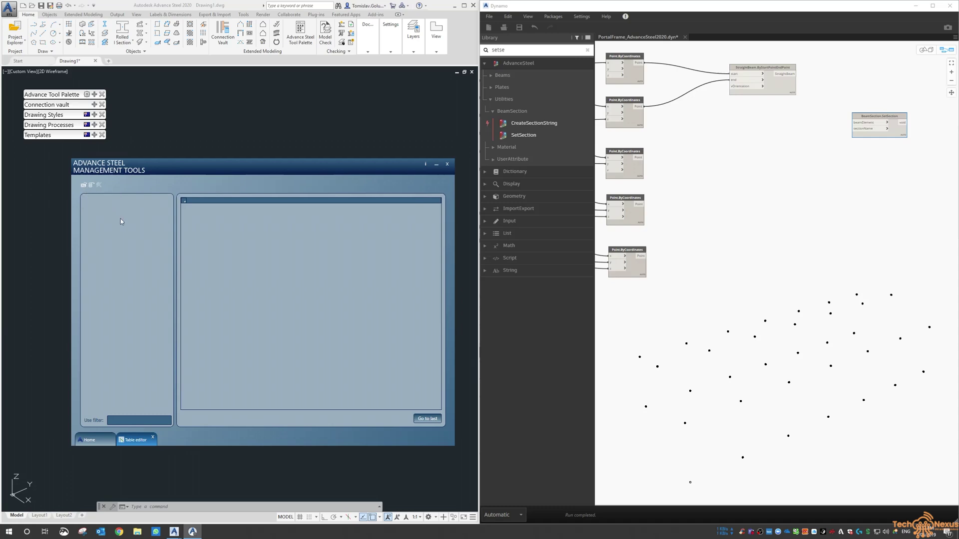
- Filter the Astor databases by 'mast' and open the AstorProfiles ProfileMasterTable
click(83, 185)
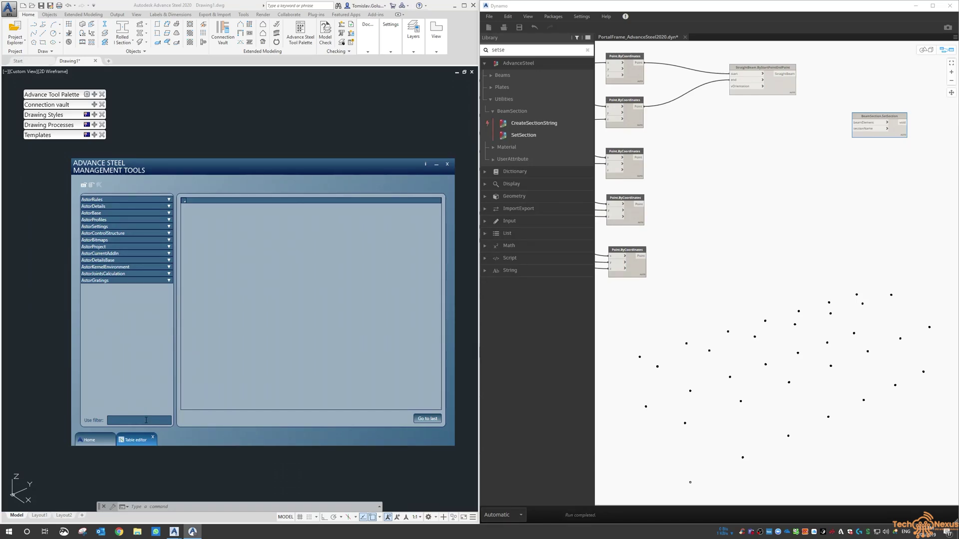
text(master)
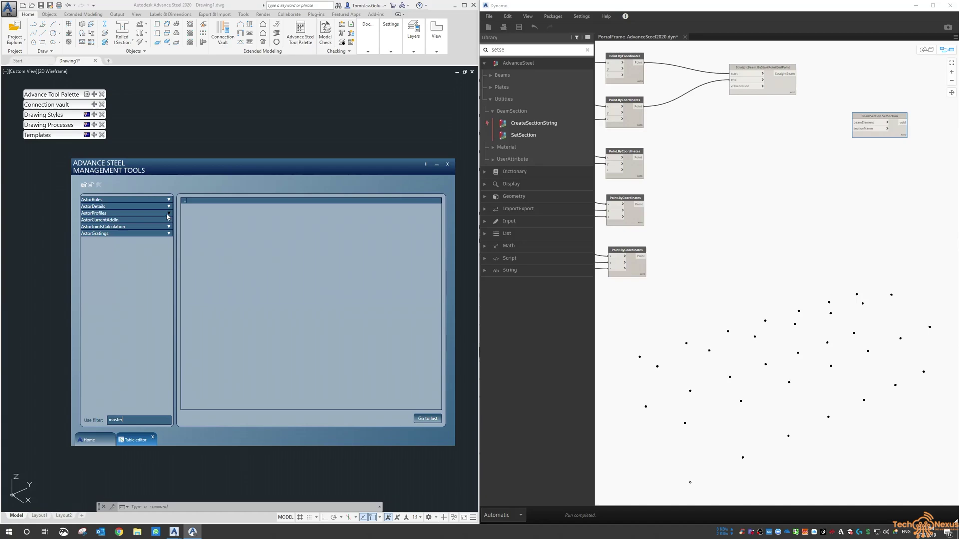
click(168, 213)
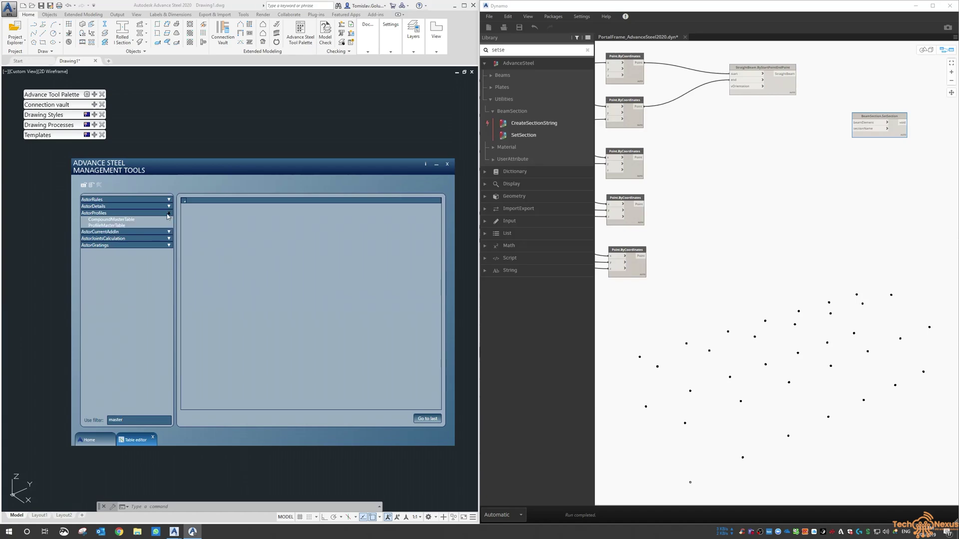
click(103, 226)
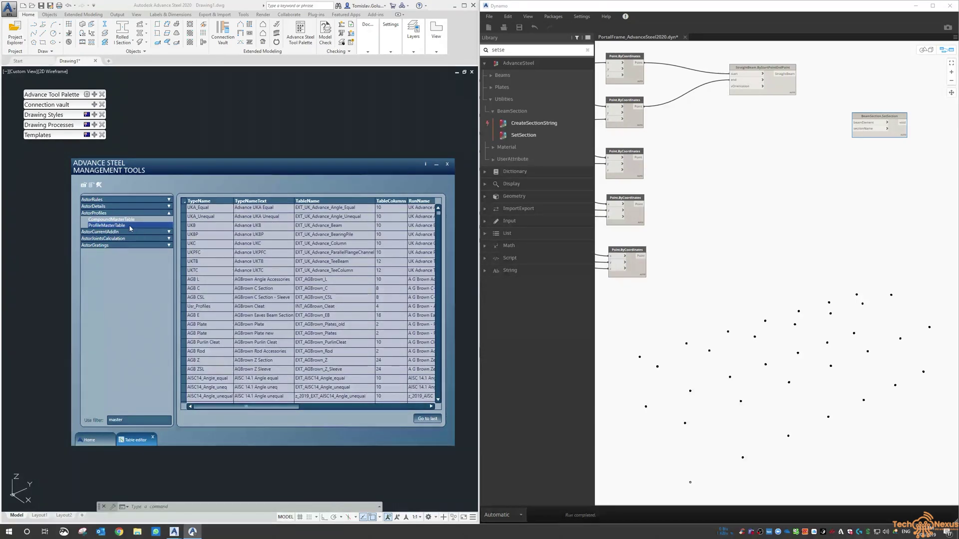
- Scroll to the AS-NZS UB row and right-click its AS-NZS Universal Beam type name cell
scroll(216, 293, down, 5)
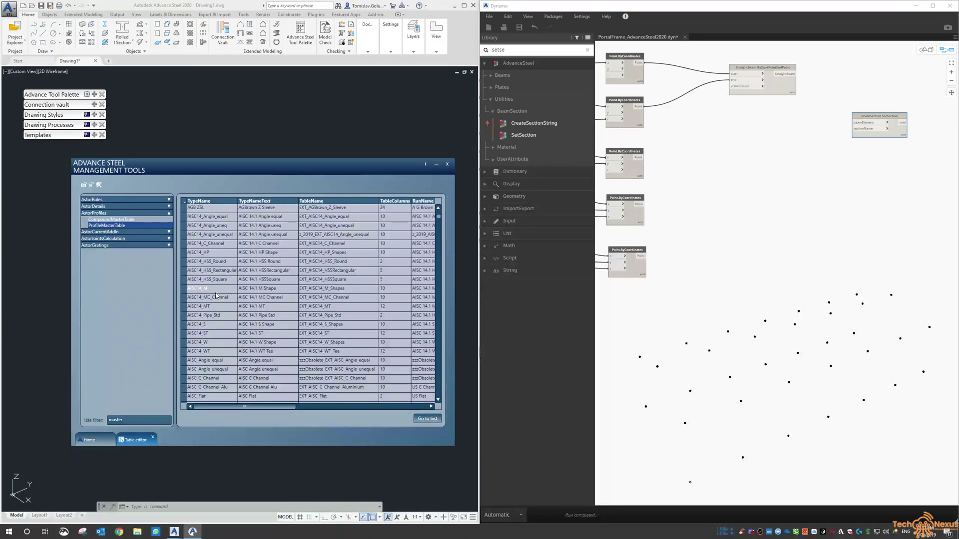
scroll(218, 287, down, 5)
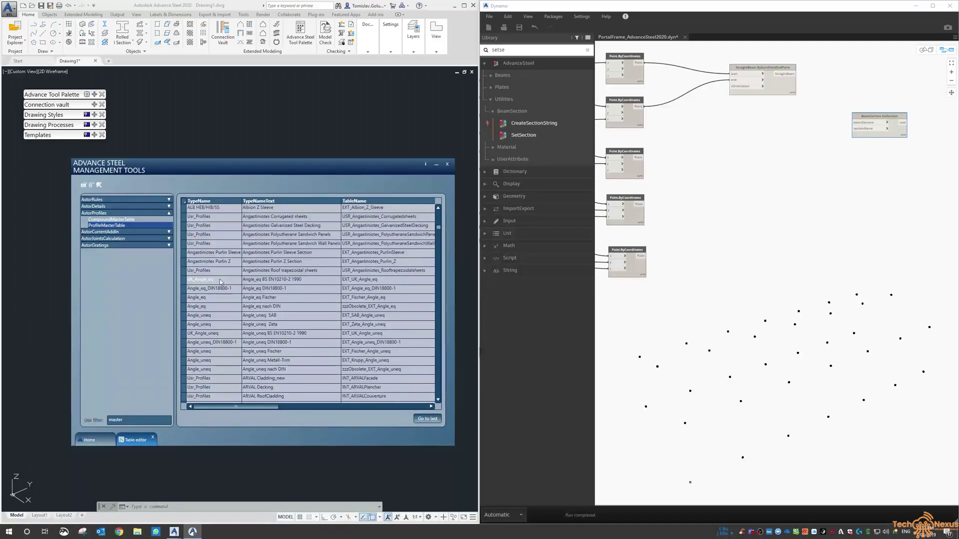
scroll(221, 281, down, 6)
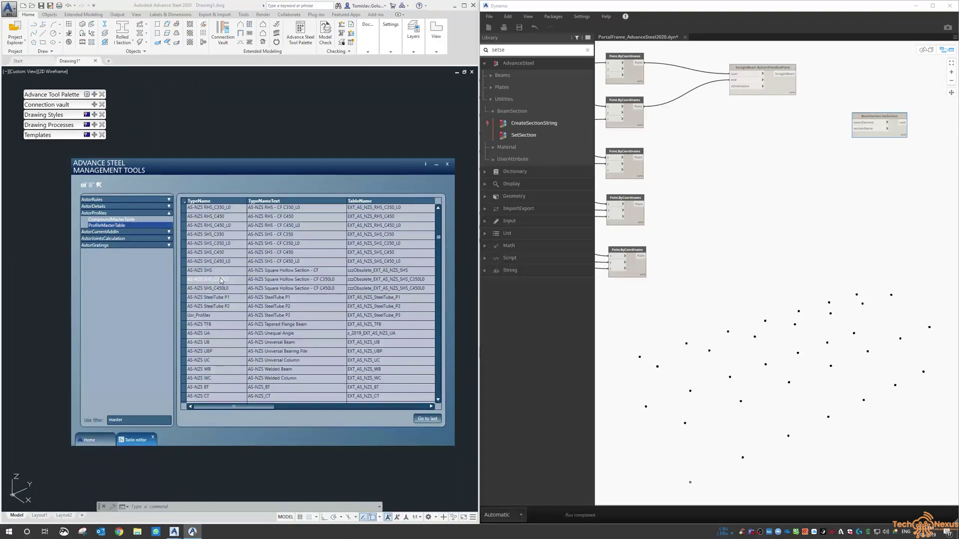
scroll(220, 281, down, 1)
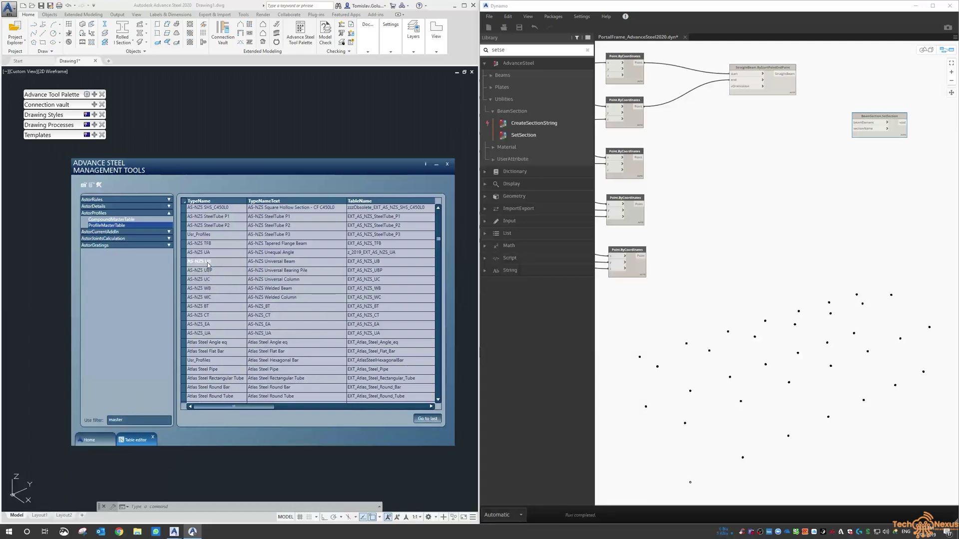
click(255, 264)
right_click(257, 264)
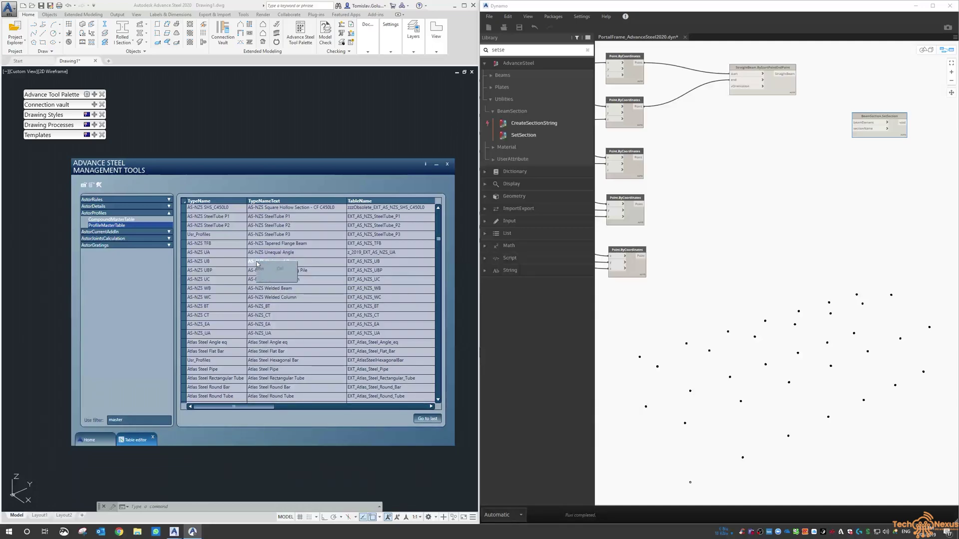
- Copy the AS-NZS Universal Beam type name and place a Code Block found by searching 'code'
click(276, 266)
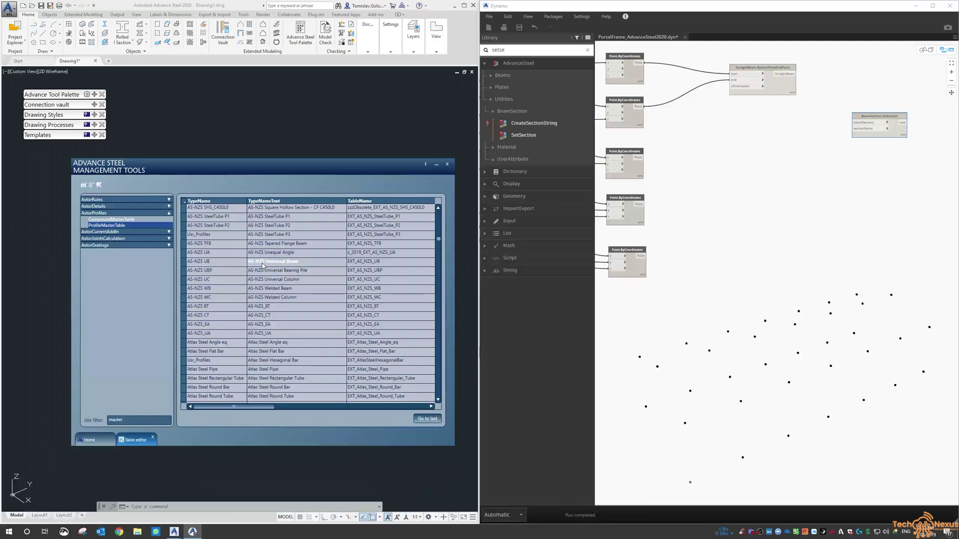
click(747, 197)
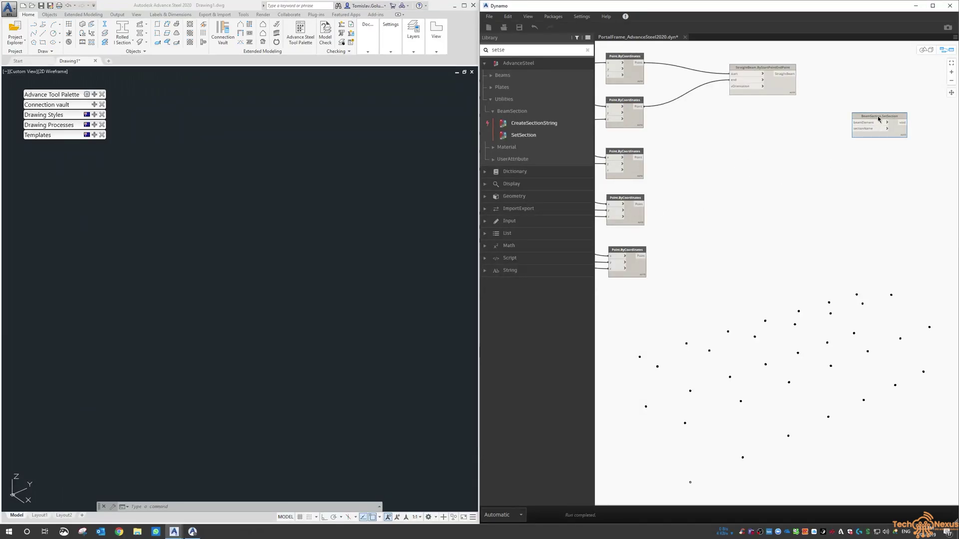
click(486, 51)
text(S)
key(BackSpace)
text(=cod)
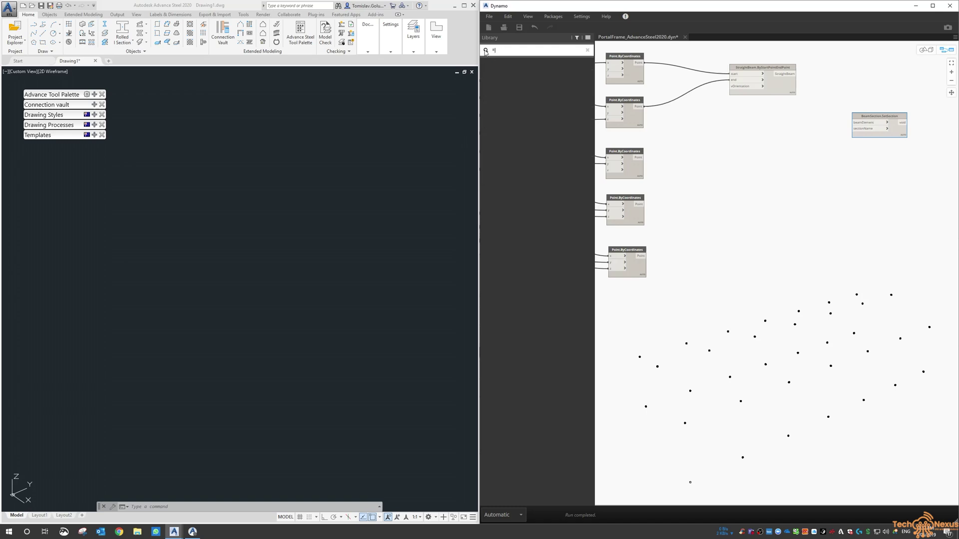
key(BackSpace)
text(code)
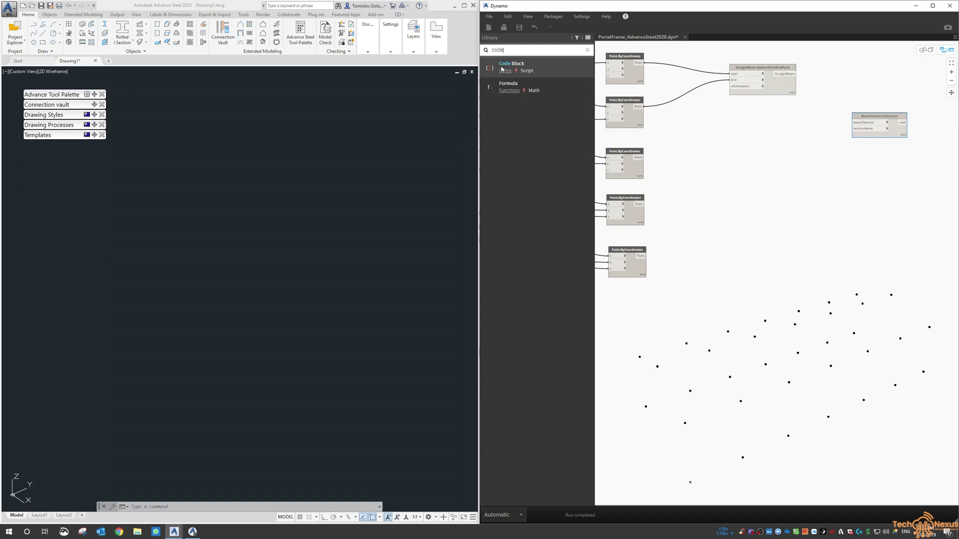
click(505, 70)
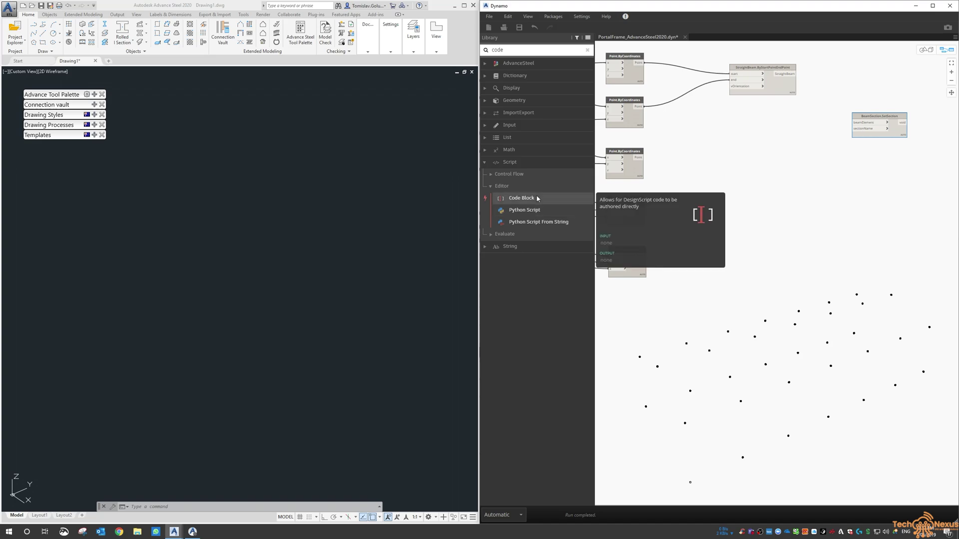
click(537, 198)
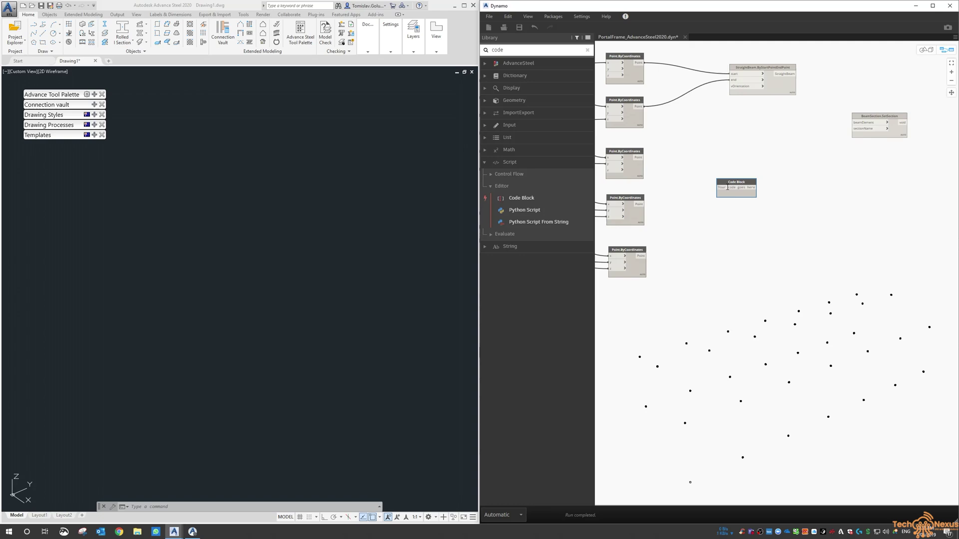
- Paste the copied AS-NZS Universal Beam type name into the new Code Block
right_click(729, 188)
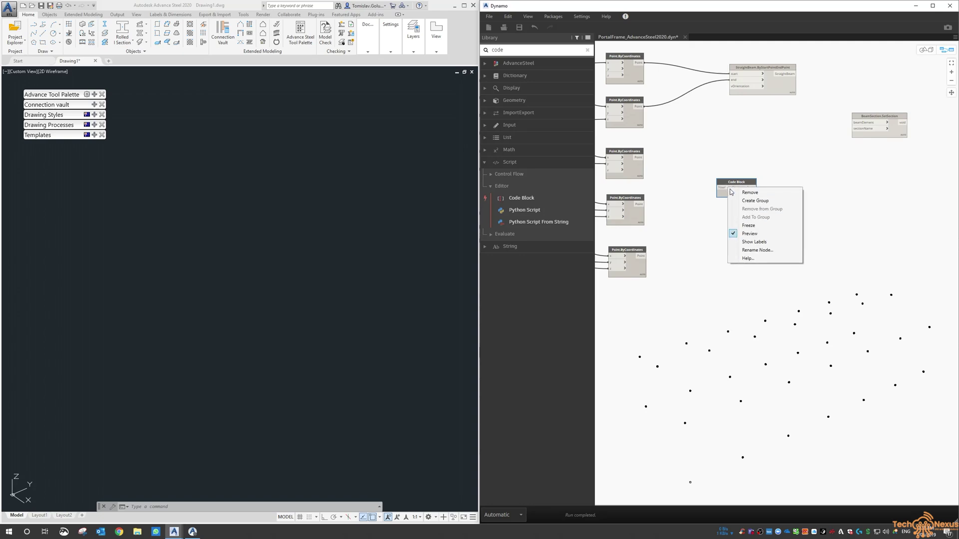
click(723, 186)
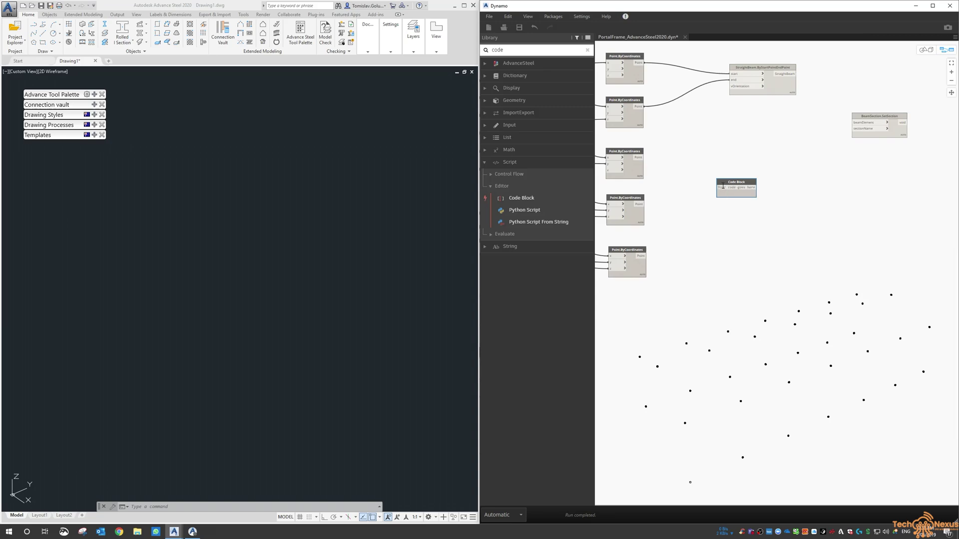
key(ctrl+v)
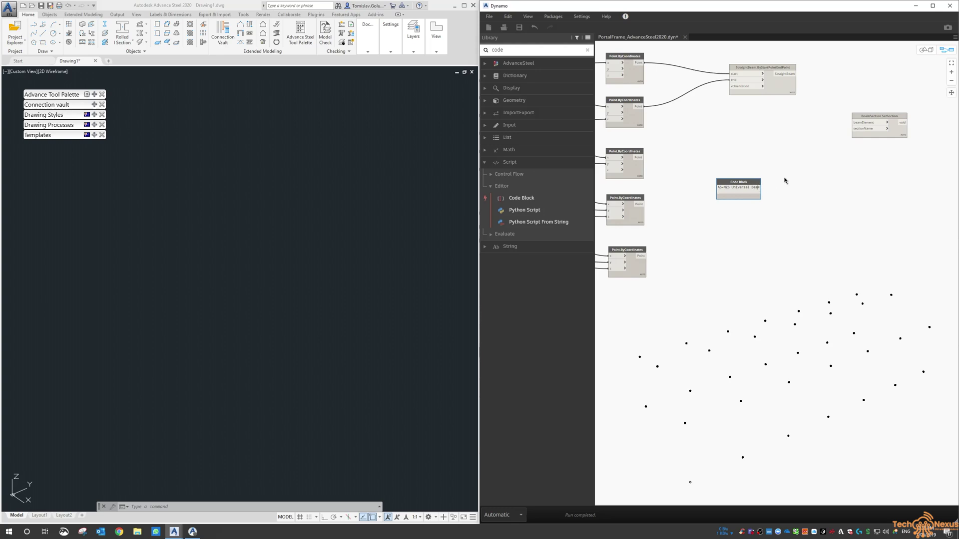
- Copy the EXT_AS_NZS_UB table name, filter the tables by it, and open that profile table
click(192, 531)
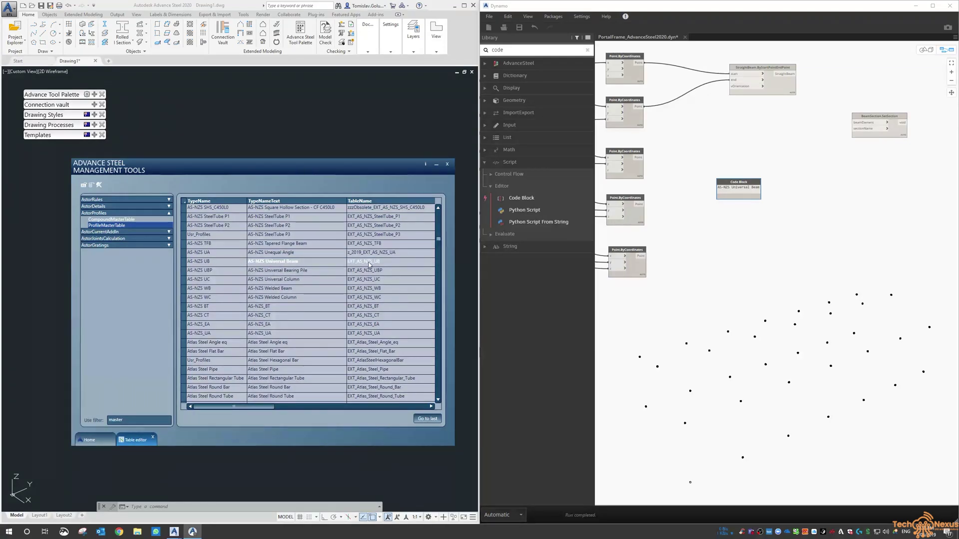
click(359, 264)
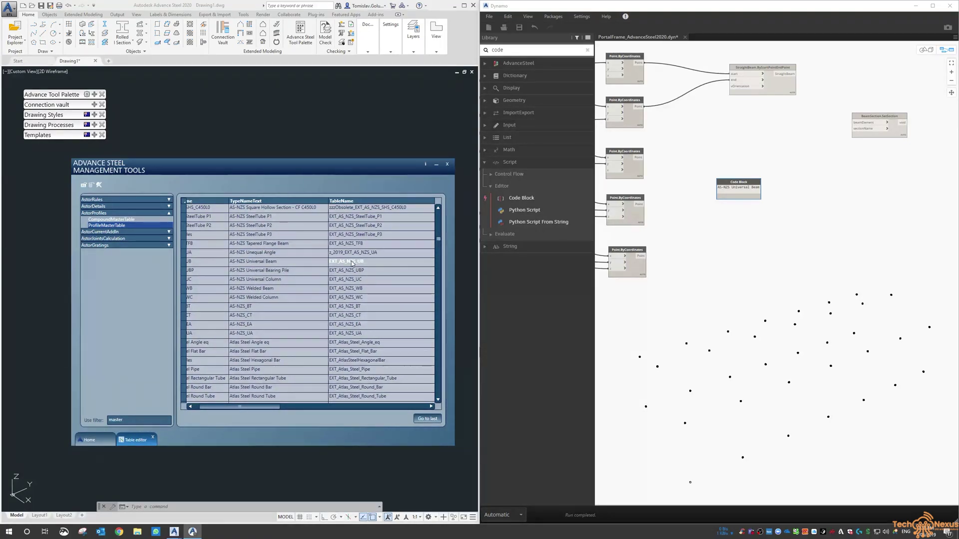
right_click(353, 264)
click(371, 266)
double_click(124, 419)
key(BackSpace)
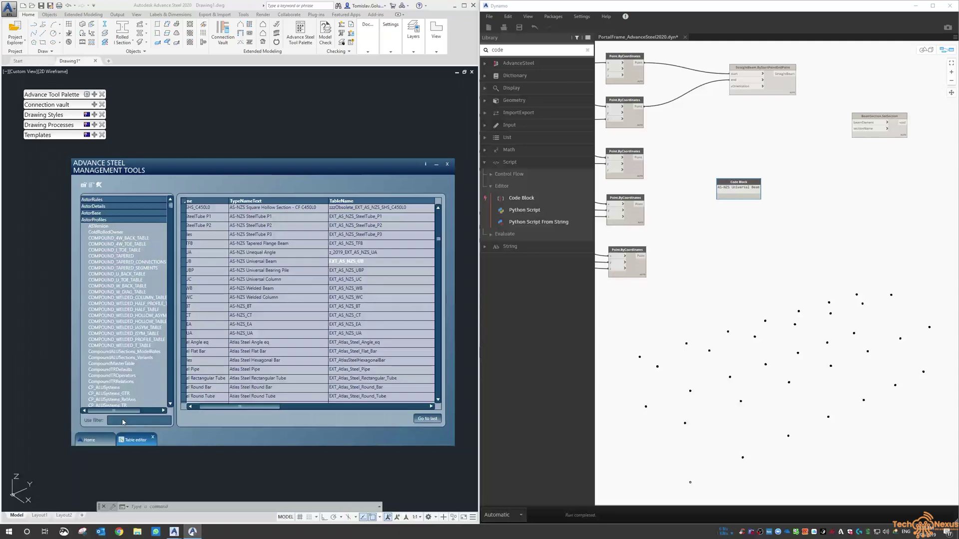
right_click(123, 421)
click(141, 441)
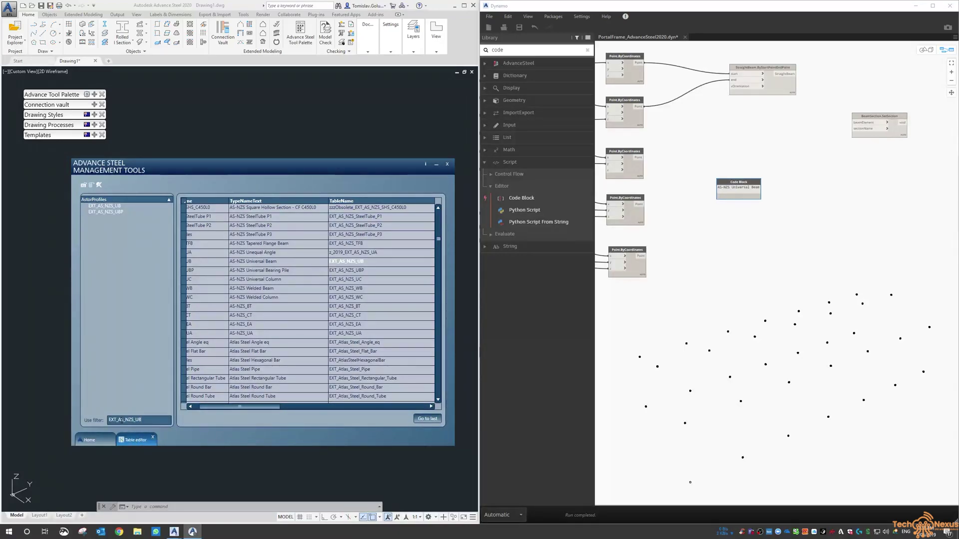
click(111, 209)
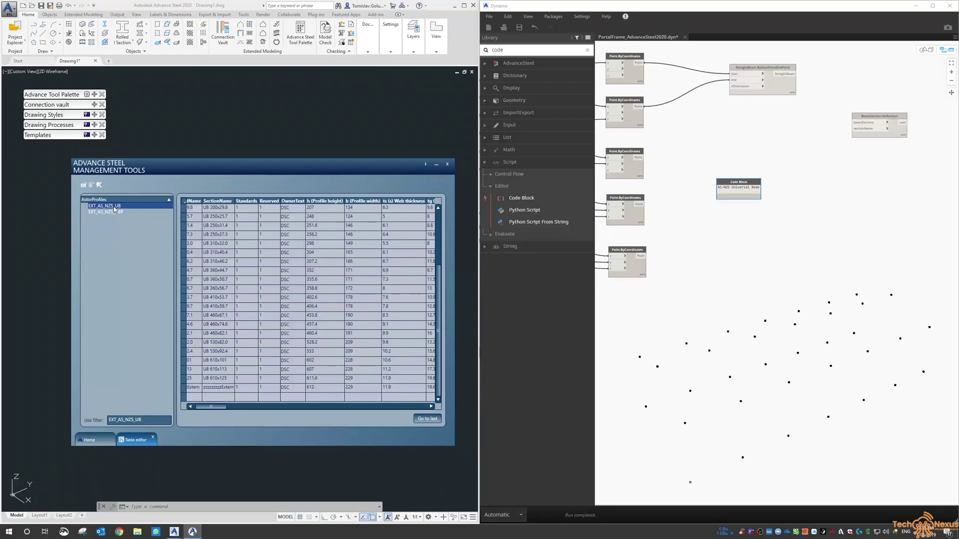
- Copy the UB 310x46.2 section name and return to editing the Code Block
right_click(223, 264)
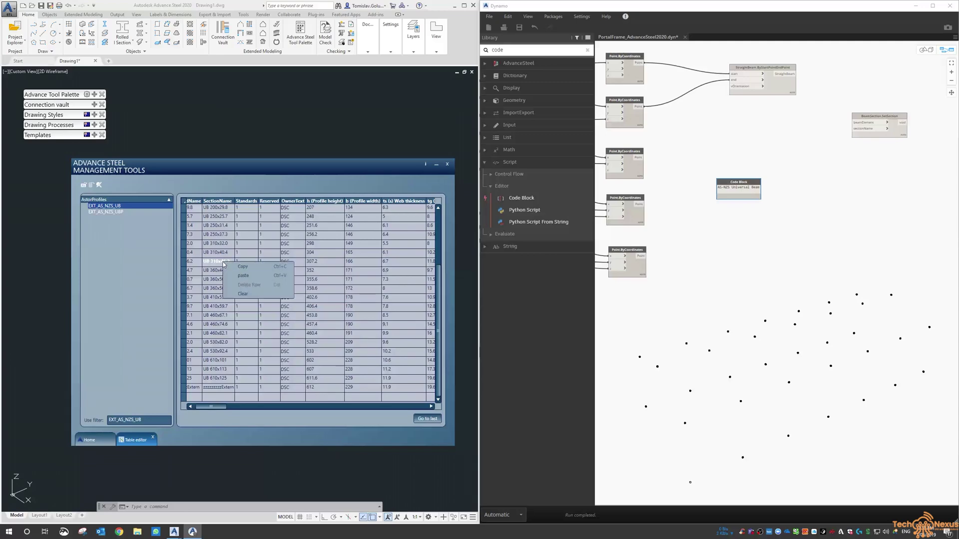
click(230, 267)
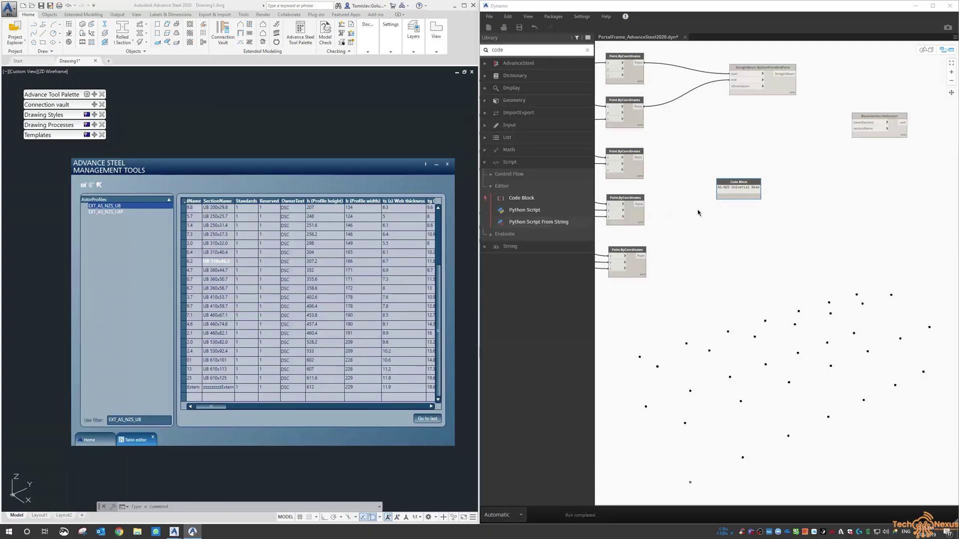
click(728, 192)
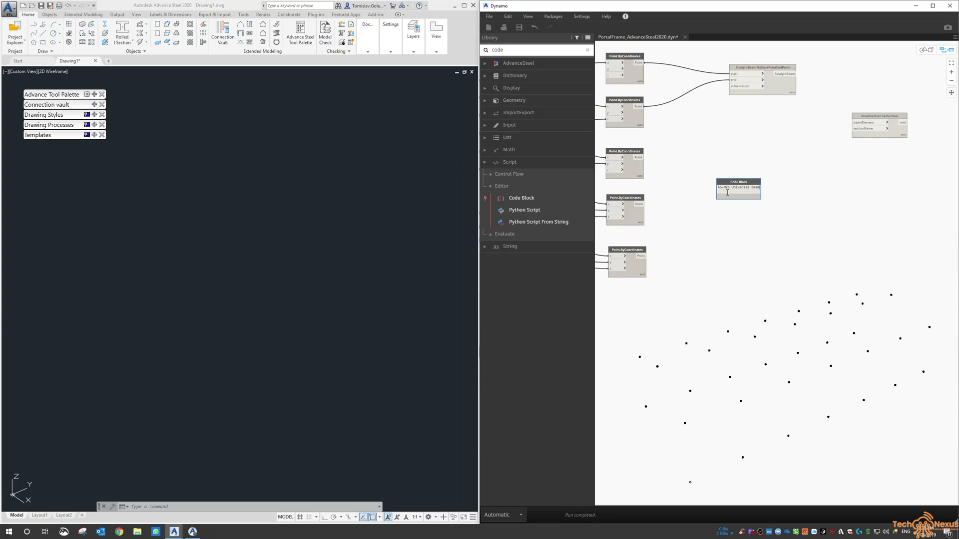
- Complete the Code Block as a quoted string for the AS-NZS Universal Beam UB 310x46.2 section
text(M)
text(M)
text(6)
text(0)
text(0)
key(ctrl+v)
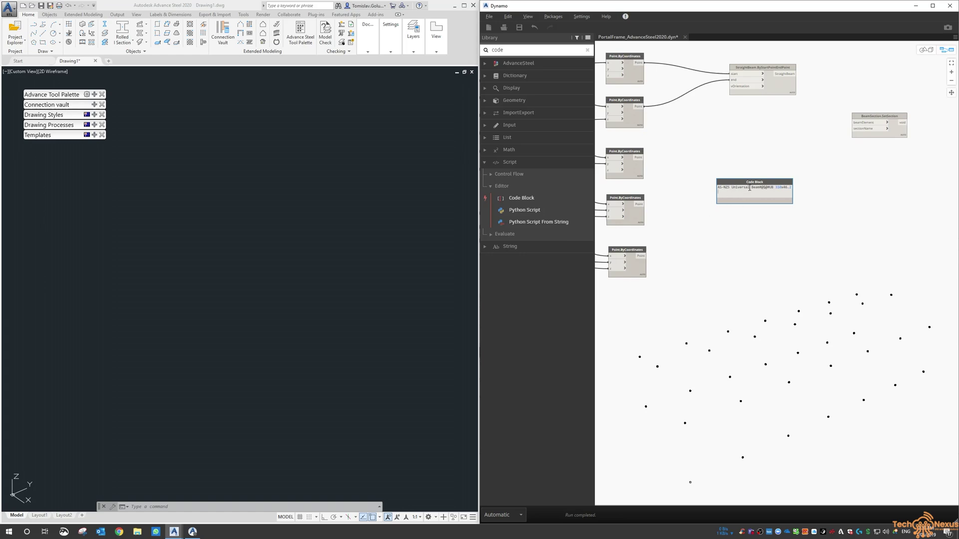
click(767, 180)
drag(767, 181, 749, 159)
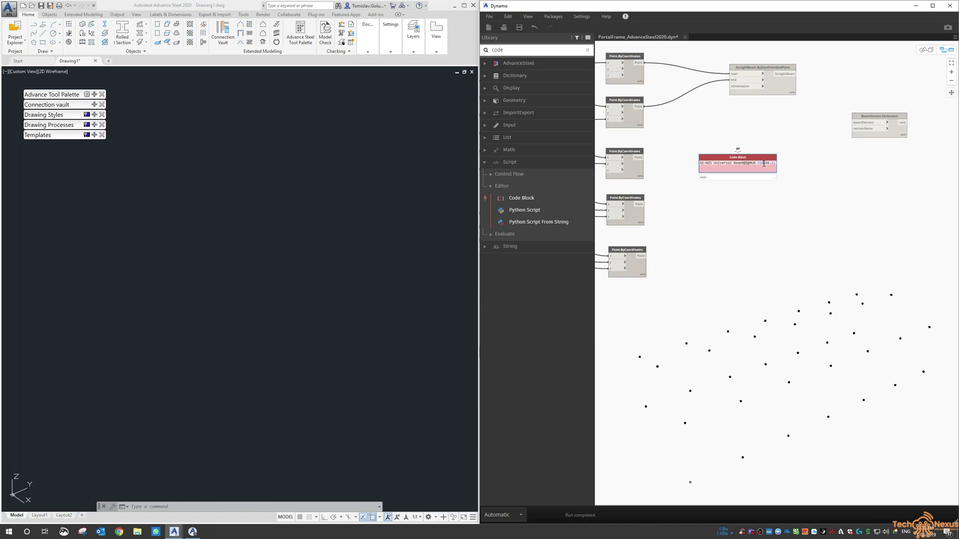
text(")
text(")
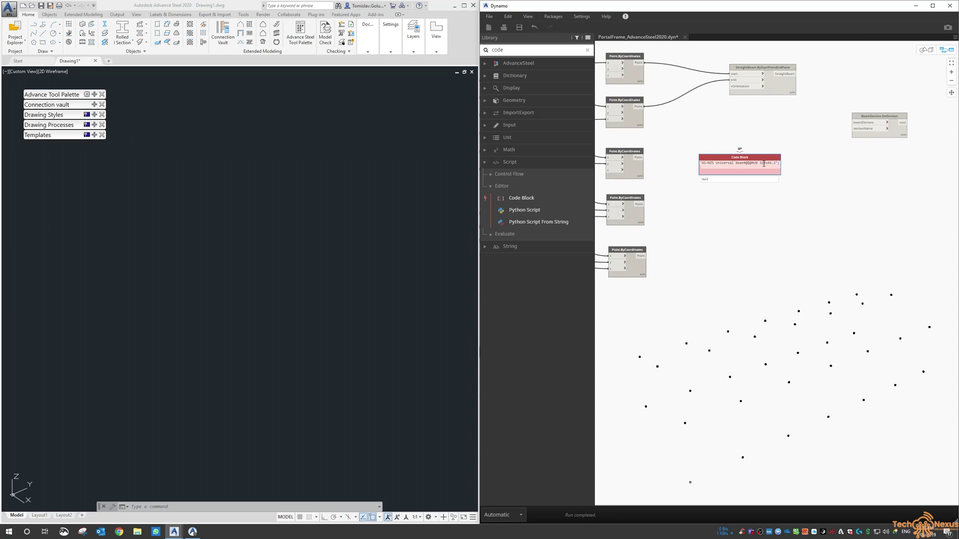
click(766, 194)
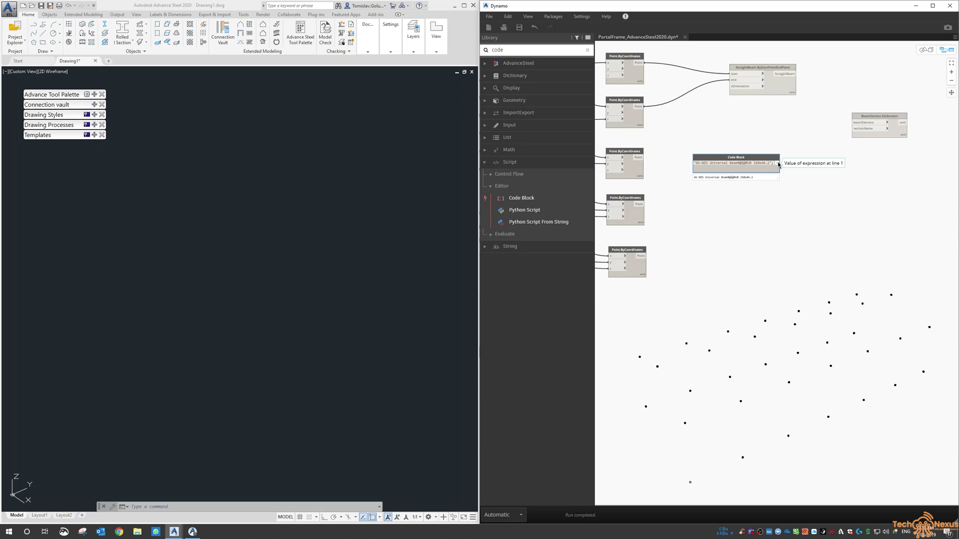
- Wire the section string to sectionName and StraightBeam to beamElement on SetSection, then search 'vector'
drag(778, 163, 854, 129)
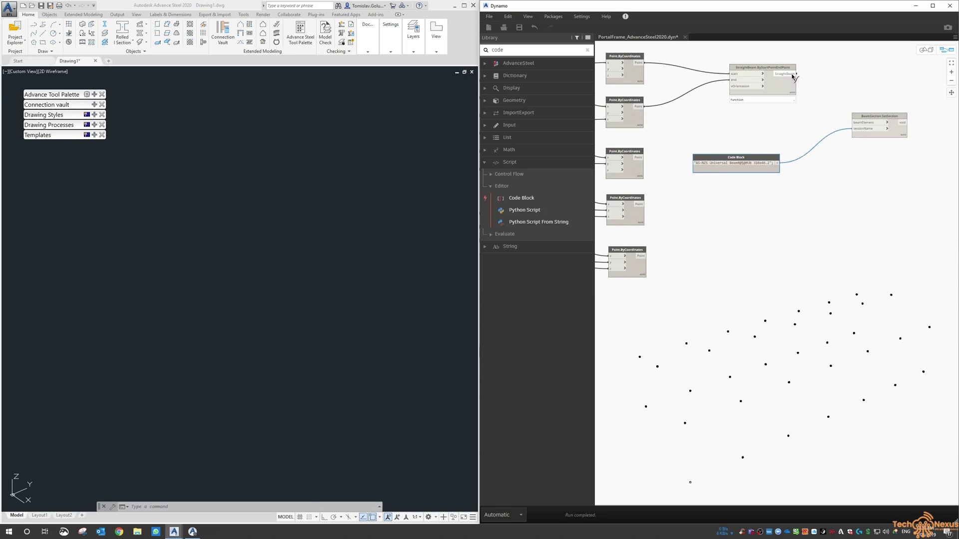
drag(794, 74, 872, 114)
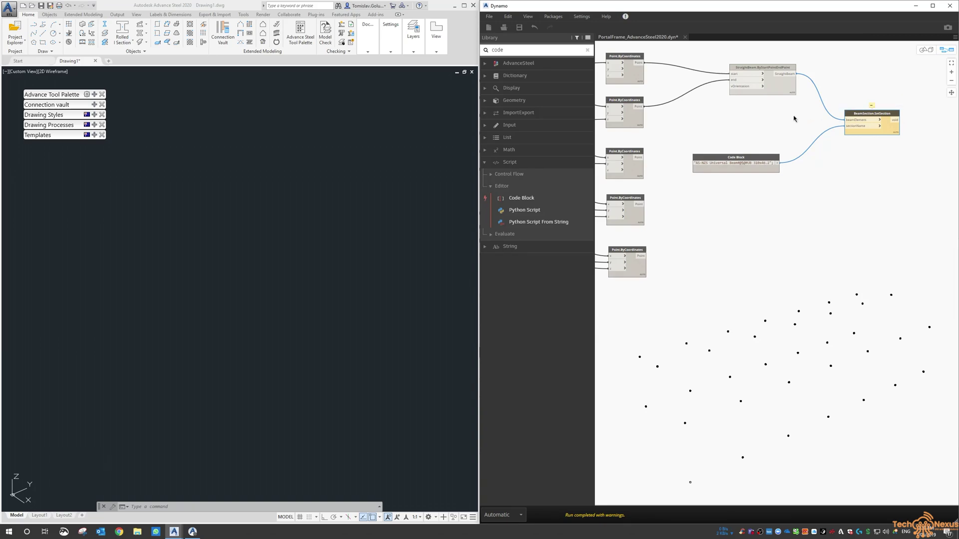
drag(524, 53, 492, 51)
text(vector)
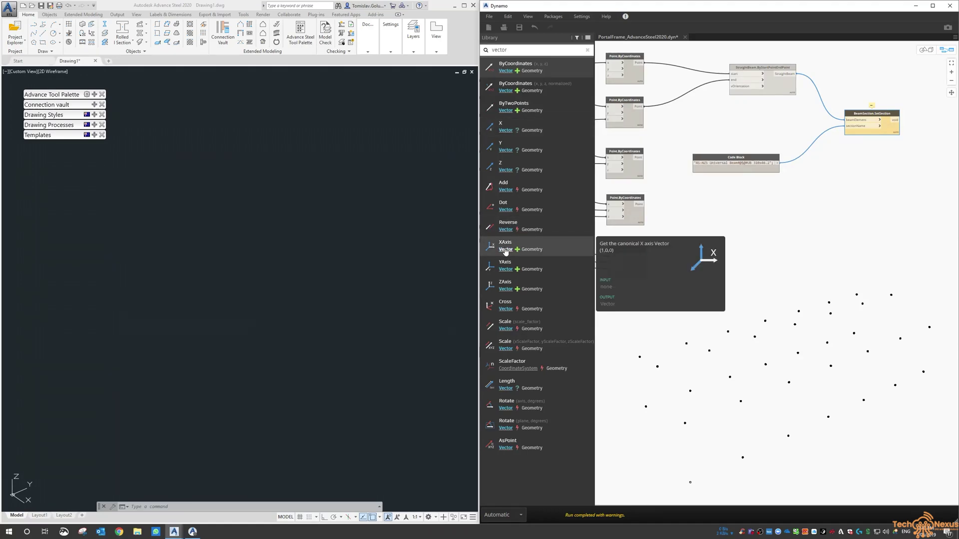
- Add a Vector.XAxis node and connect it to StraightBeam's vOrientation input
click(505, 251)
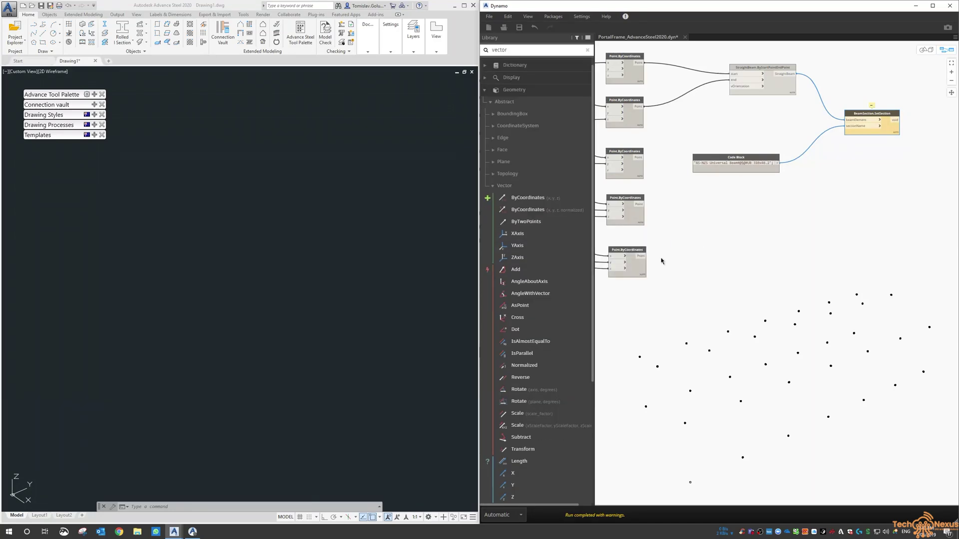
click(517, 233)
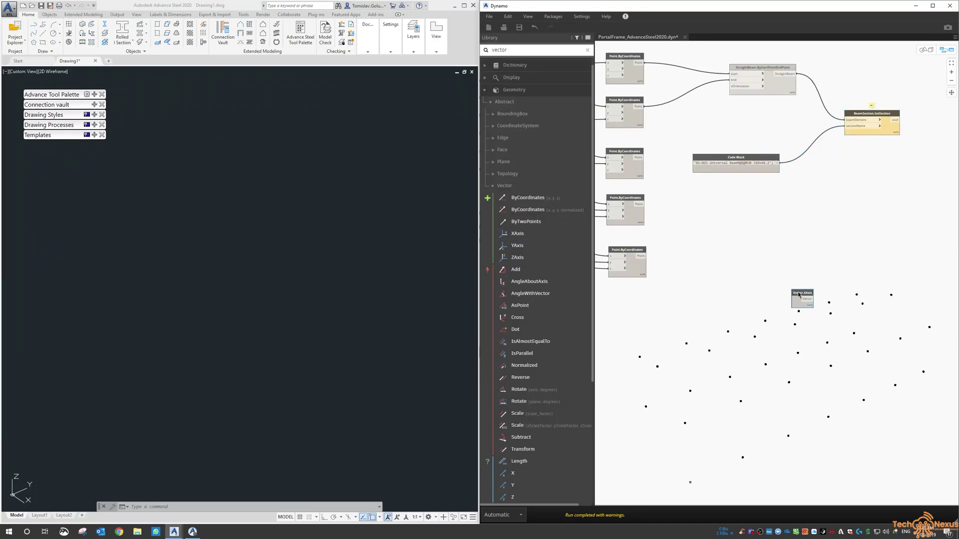
drag(799, 295, 677, 122)
click(688, 126)
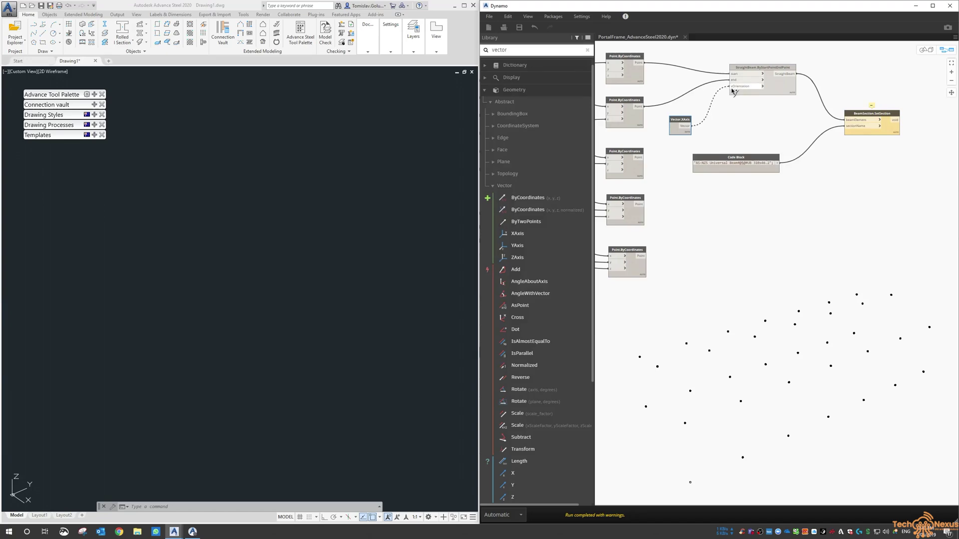
click(732, 88)
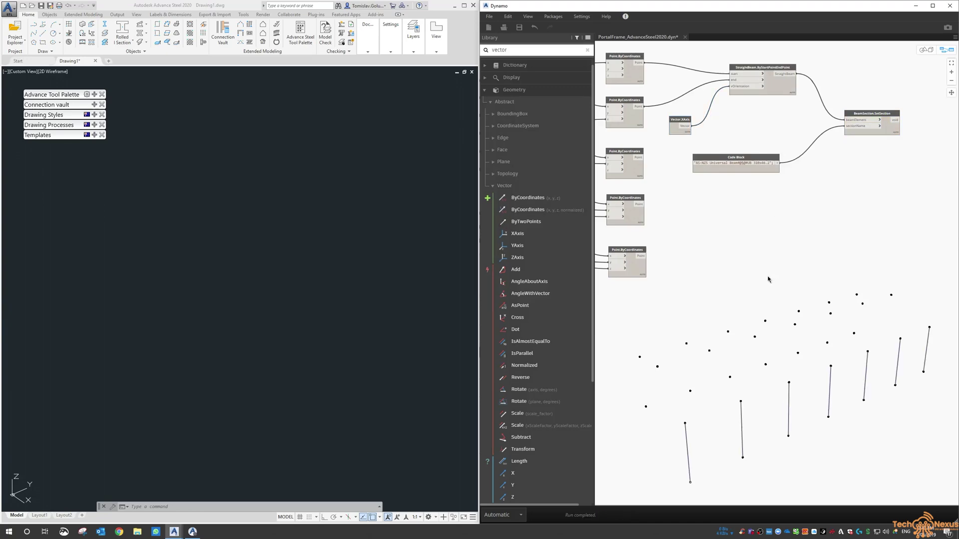
drag(682, 119, 697, 104)
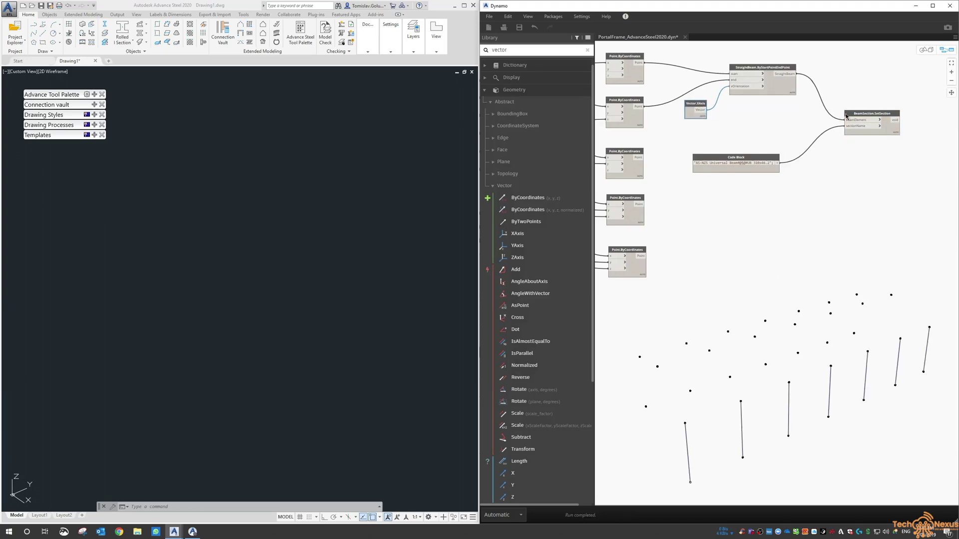
- Orbit the Advance Steel view to inspect the seven new UB columns
click(311, 310)
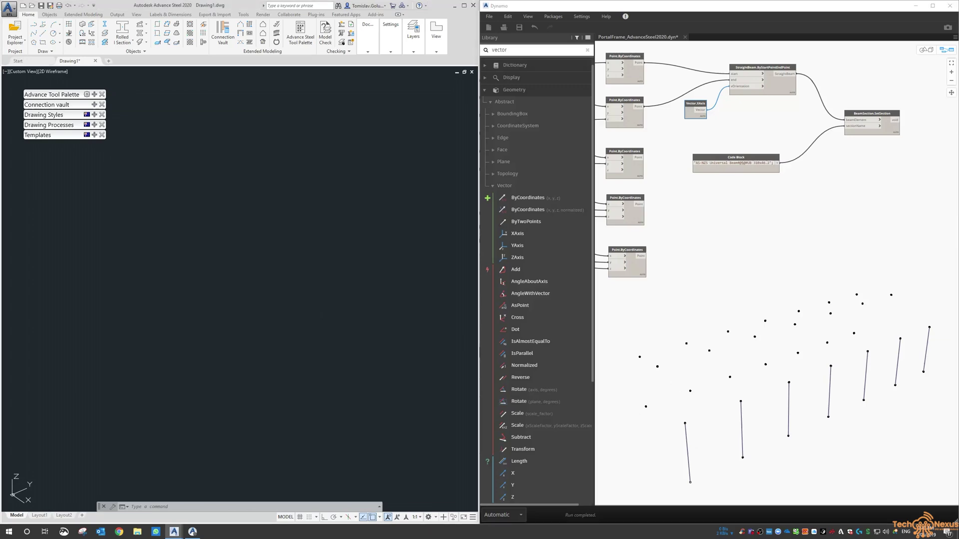
scroll(247, 214, down, 4)
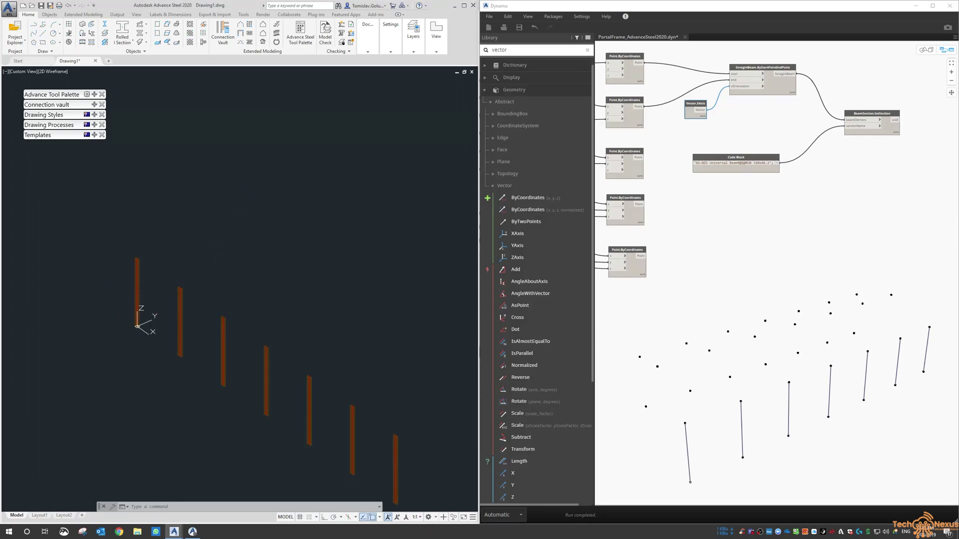
shift+middle_drag(246, 214, 255, 261)
shift+middle_drag(176, 221, 393, 276)
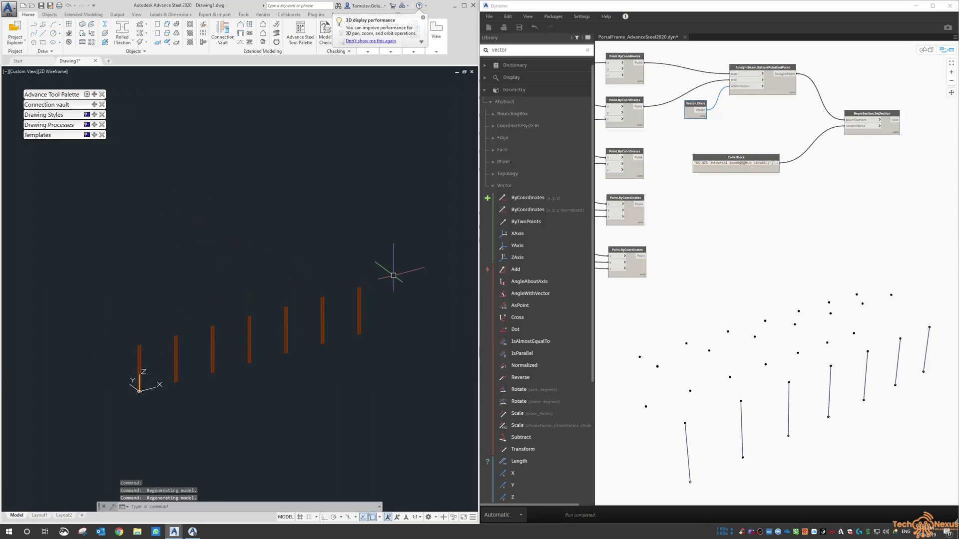
click(726, 310)
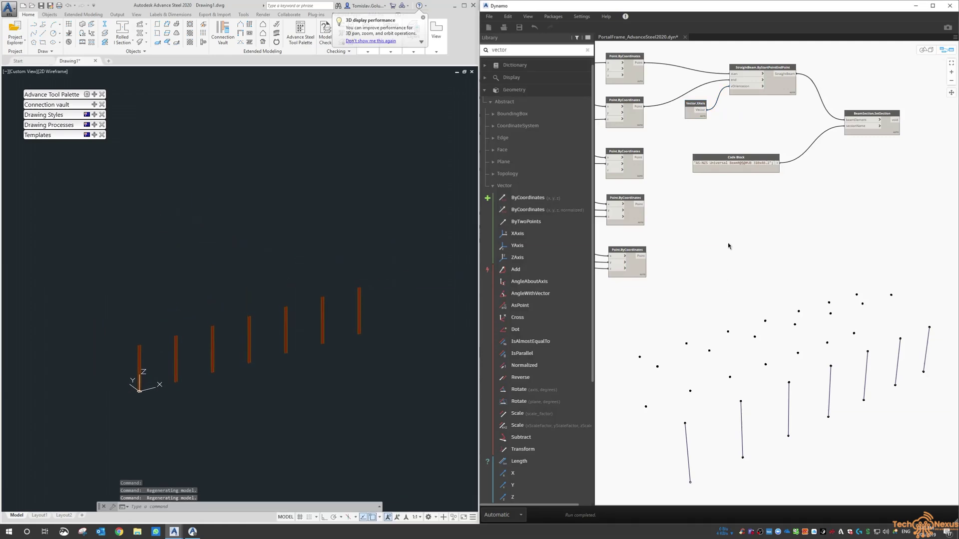
scroll(728, 241, down, 2)
middle_drag(800, 204, 858, 220)
scroll(858, 220, down, 2)
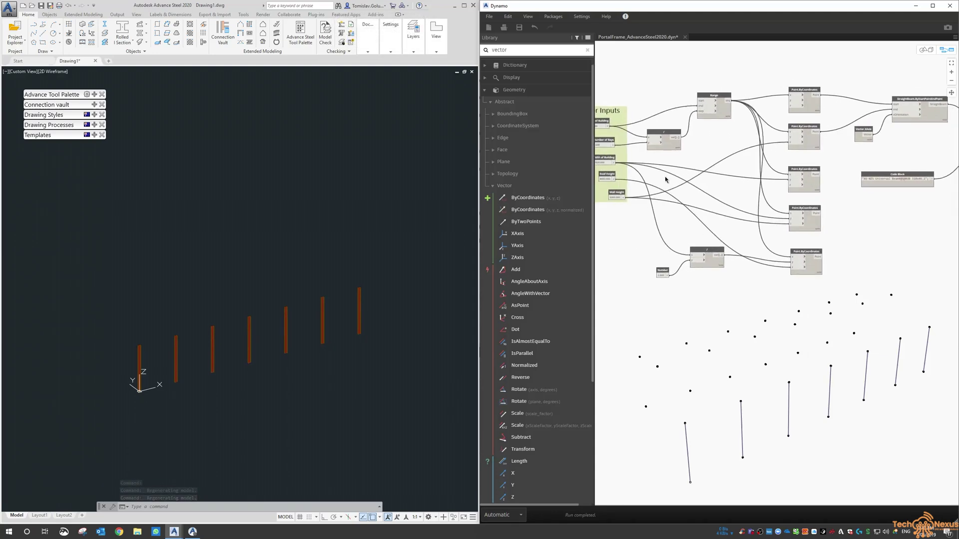
scroll(727, 153, up, 6)
double_click(728, 151)
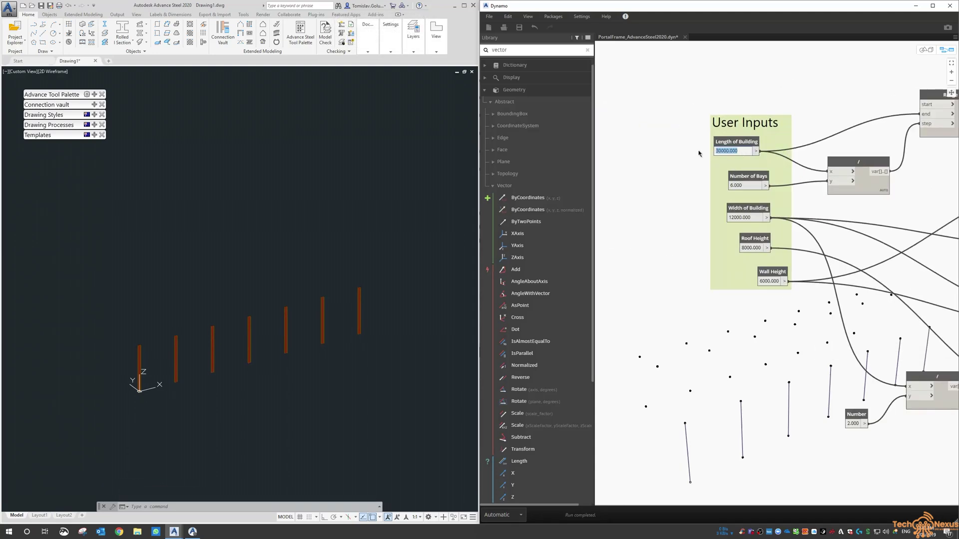
text(45000)
key(Return)
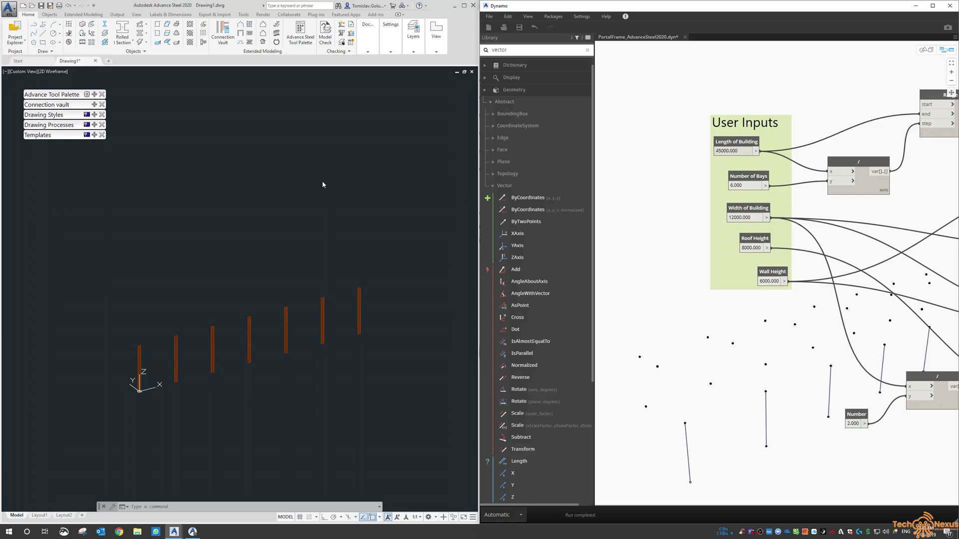
shift+middle_drag(276, 207, 245, 229)
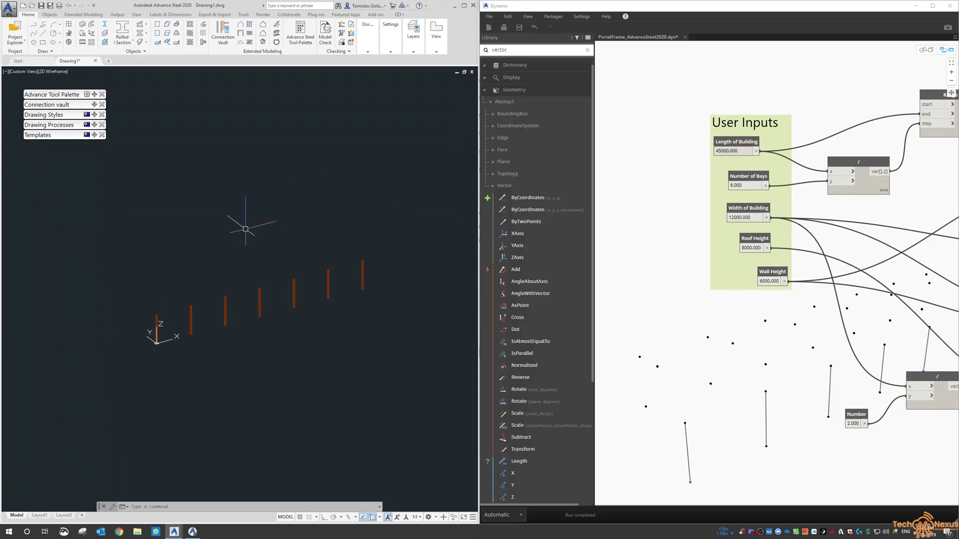
double_click(732, 151)
text(300)
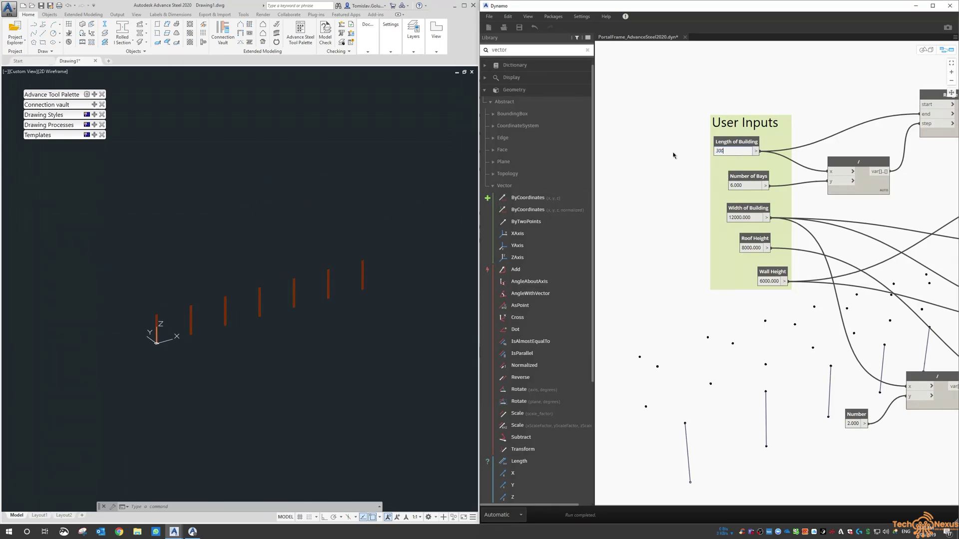
text(00)
key(Return)
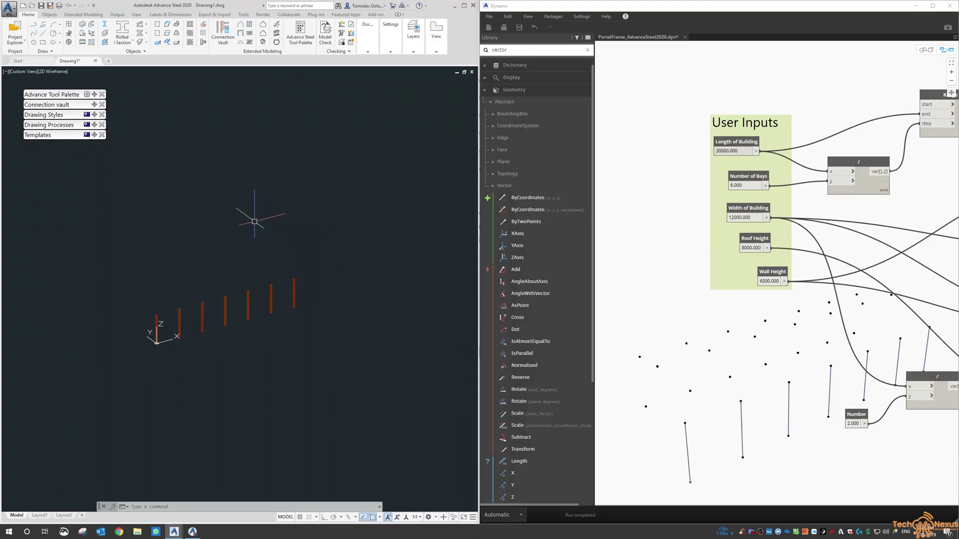
scroll(650, 187, down, 2)
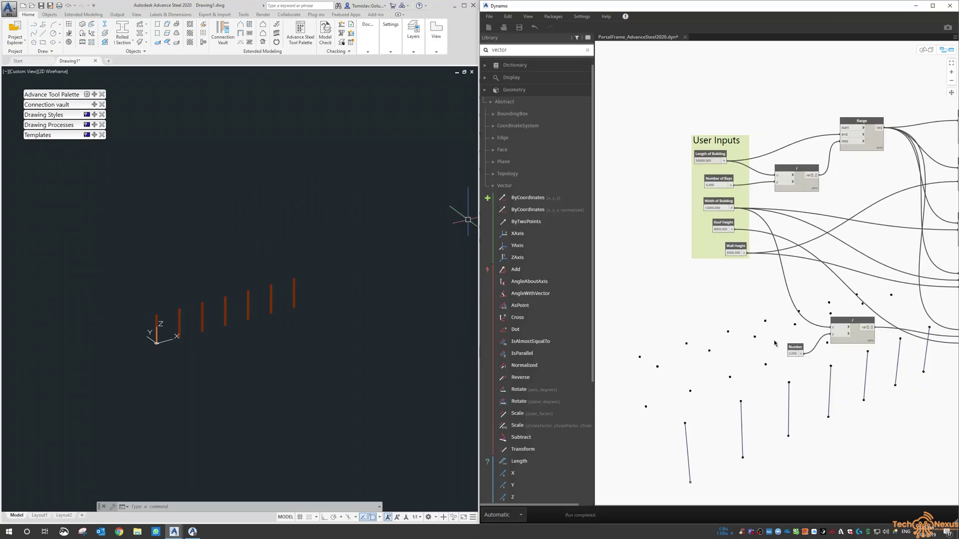
middle_drag(788, 343, 703, 262)
- Inspect the point nodes in the background preview and move the lower point nodes down for space
middle_drag(781, 324, 693, 330)
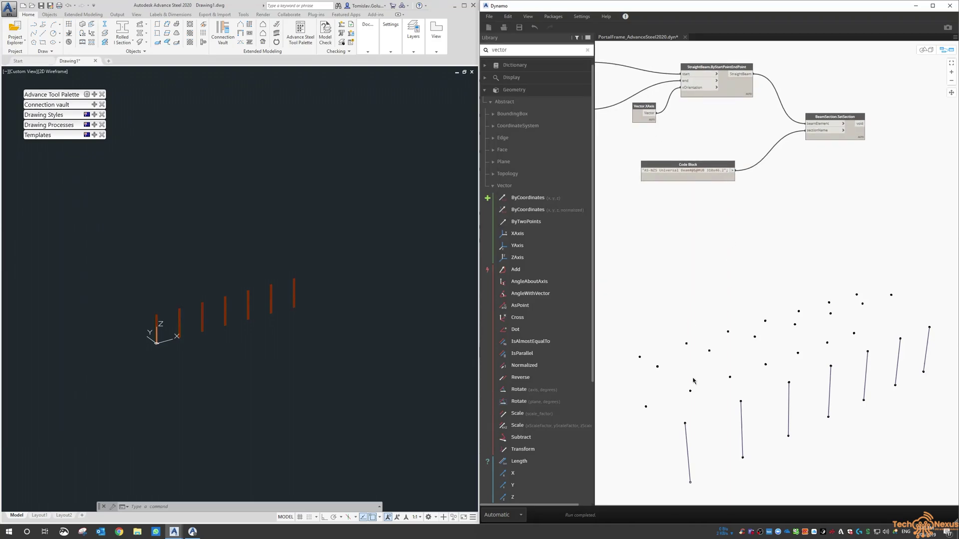
middle_drag(632, 385, 681, 399)
key(ctrl+b)
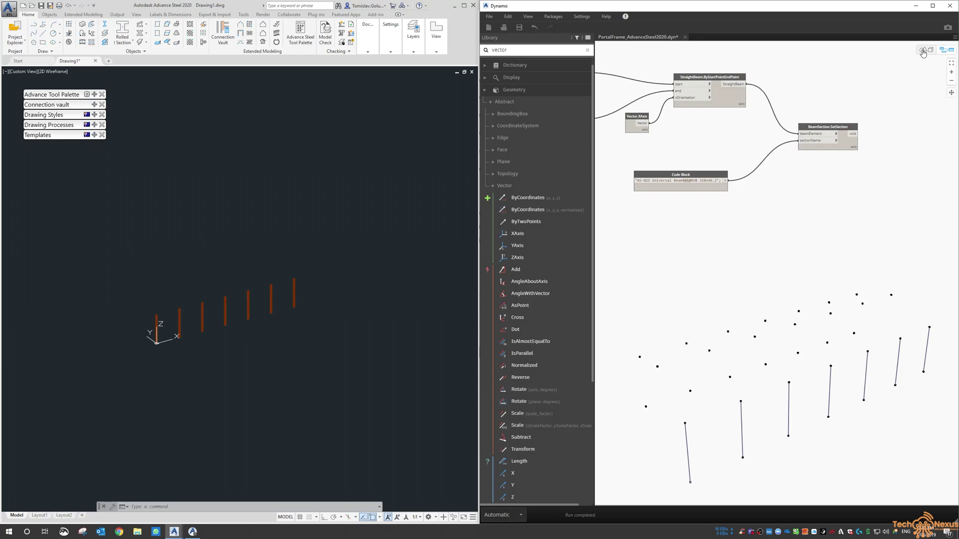
middle_drag(697, 257, 716, 257)
right_drag(724, 292, 739, 280)
click(947, 51)
scroll(784, 247, down, 3)
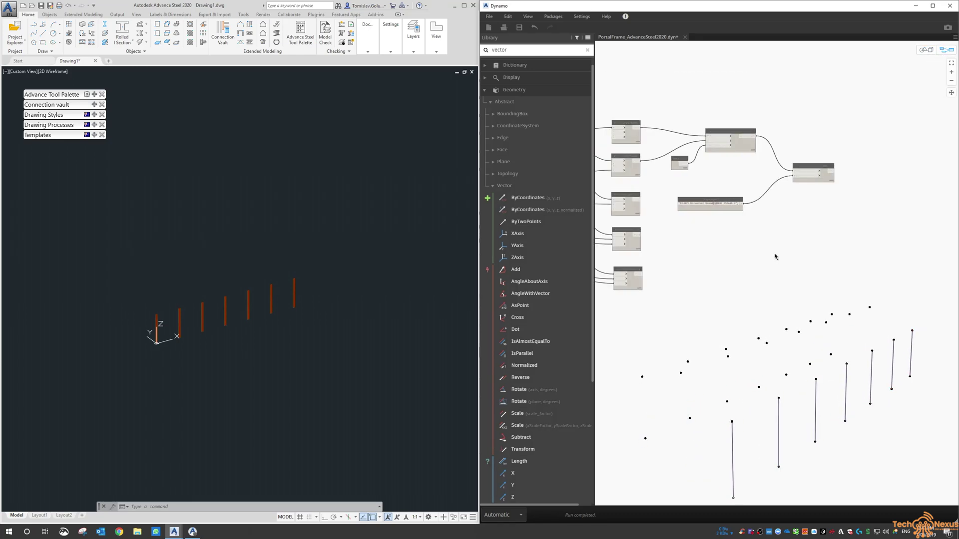
scroll(785, 247, up, 2)
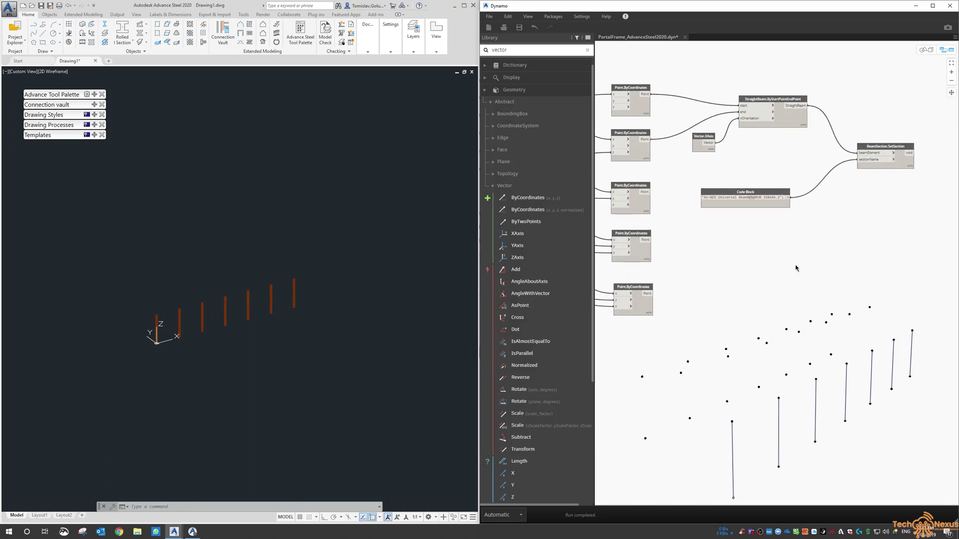
click(641, 190)
mouse_move(641, 189)
drag(637, 291, 636, 336)
drag(637, 234, 638, 253)
drag(628, 186, 630, 211)
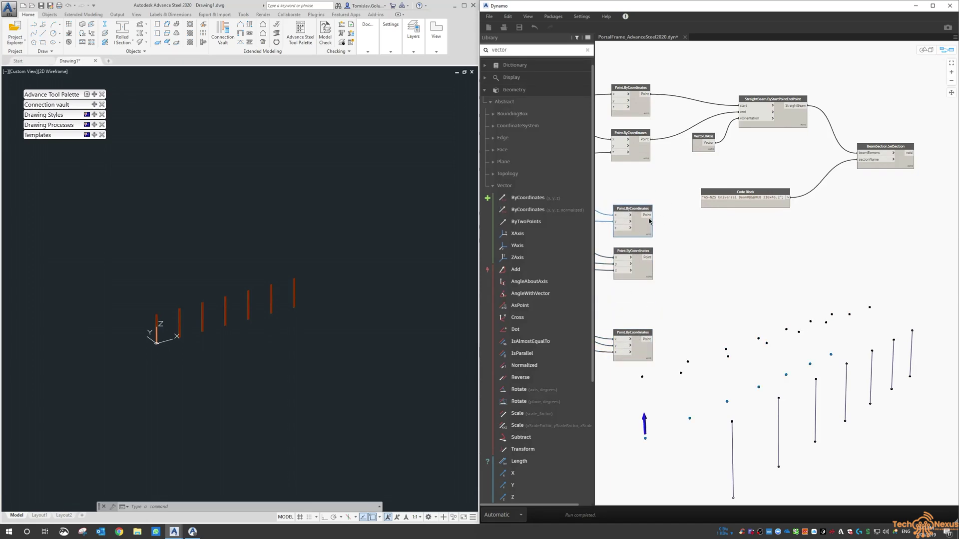
- Duplicate the StraightBeam, Vector.XAxis, Code Block and SetSection nodes beside the lower point nodes
click(755, 99)
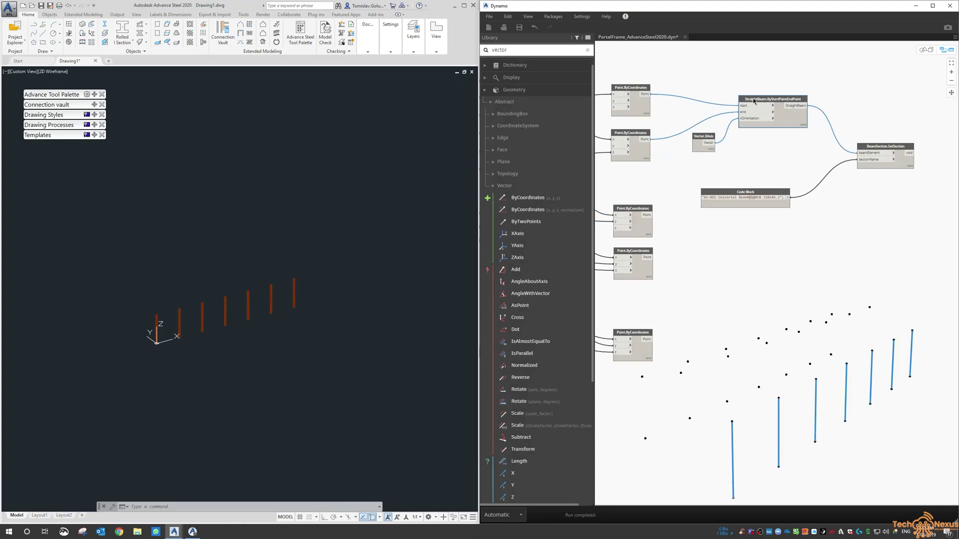
drag(670, 63, 856, 242)
key(ctrl+c)
key(ctrl+v)
drag(854, 286, 733, 241)
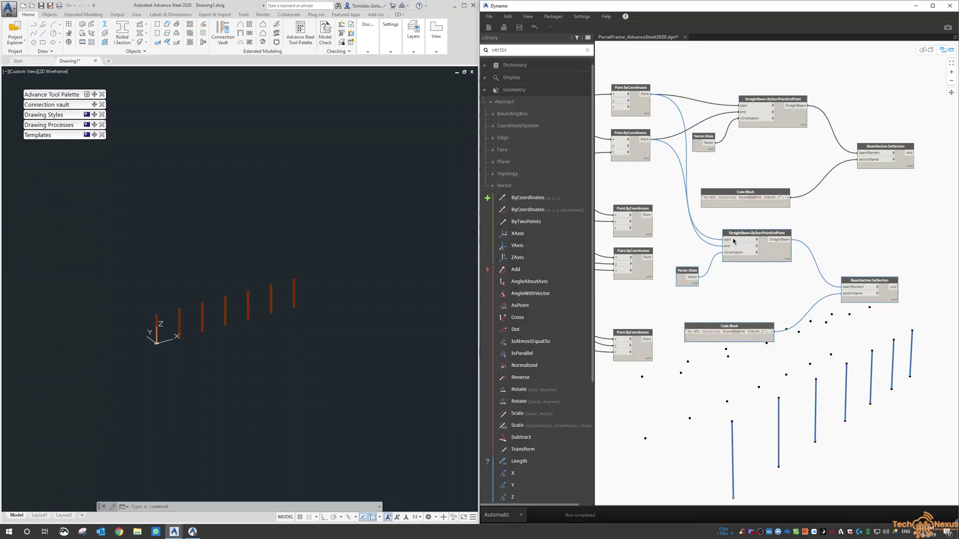
click(721, 234)
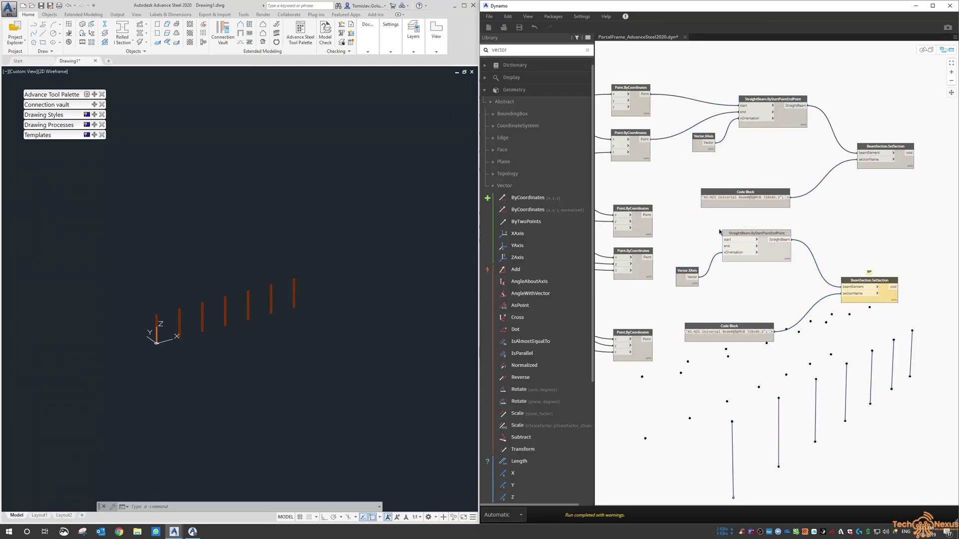
drag(749, 235, 753, 233)
drag(666, 216, 897, 354)
drag(761, 232, 792, 226)
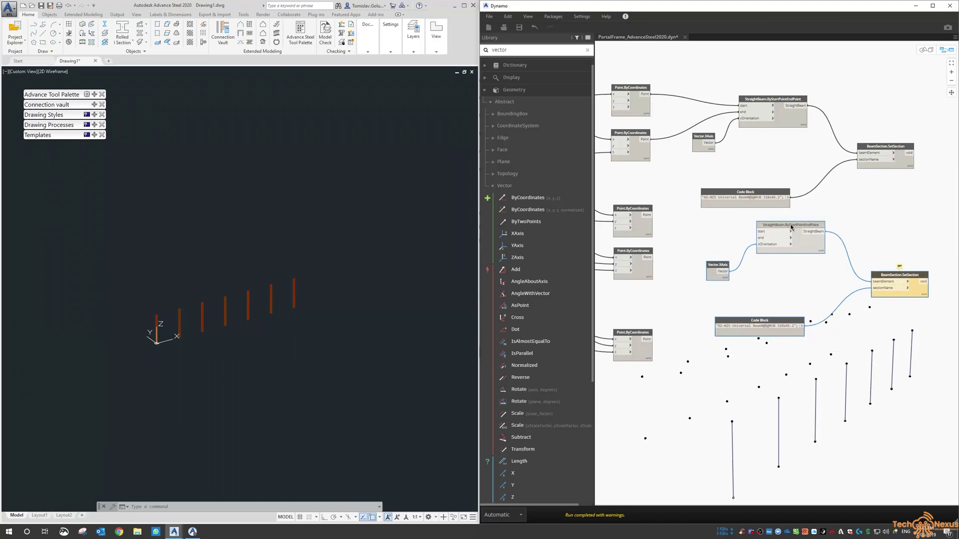
click(712, 227)
- Connect the middle and lower point nodes to the copied beam's start and end inputs
click(647, 215)
click(759, 231)
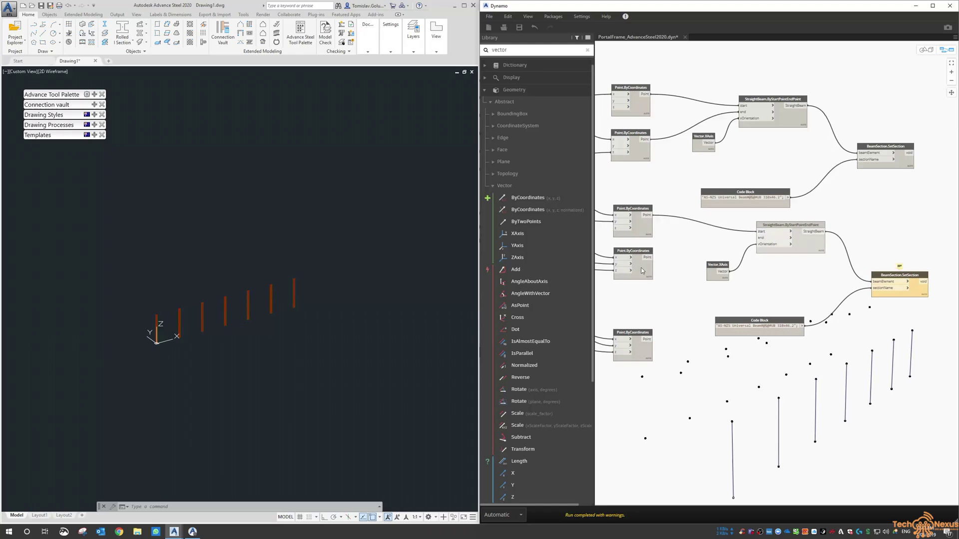
click(647, 257)
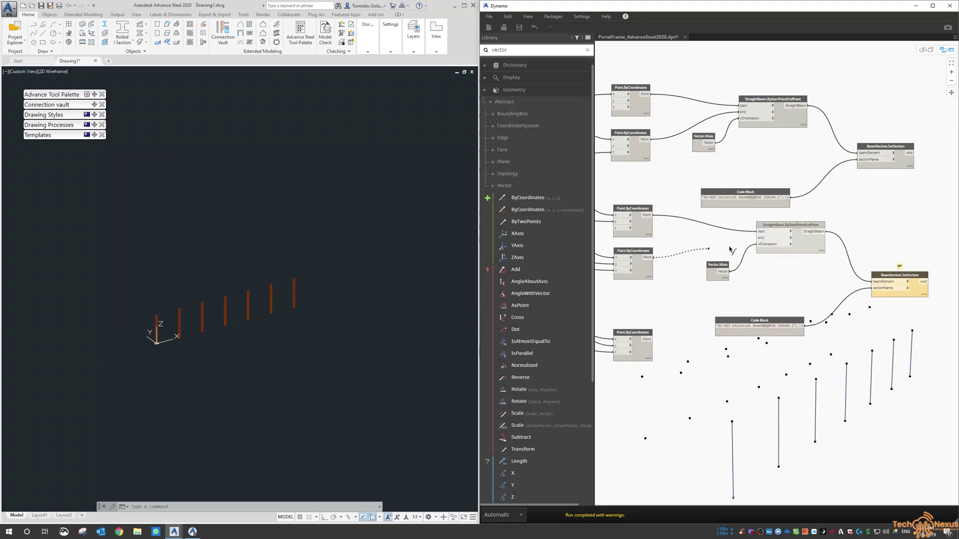
click(764, 239)
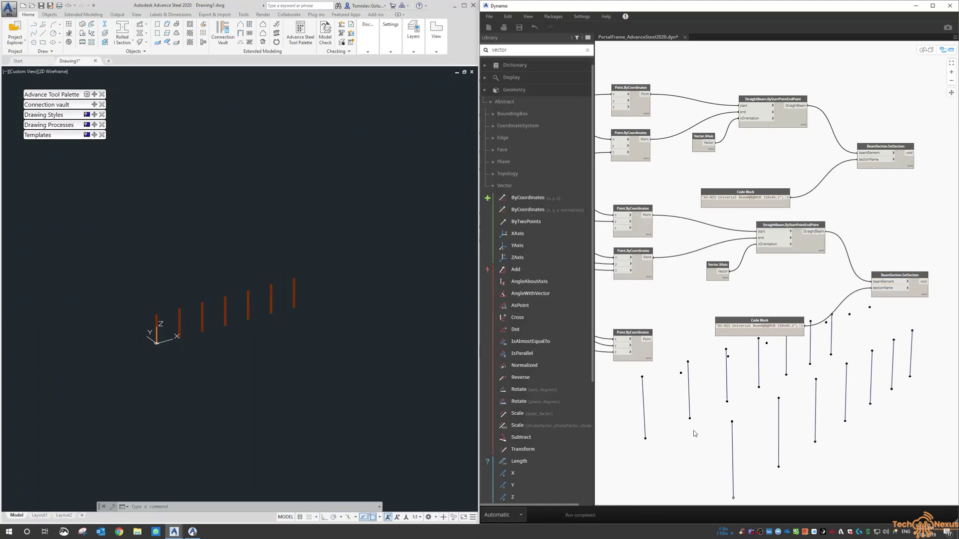
- Check the second column row in Advance Steel and tidy the duplicated beam nodes
click(317, 321)
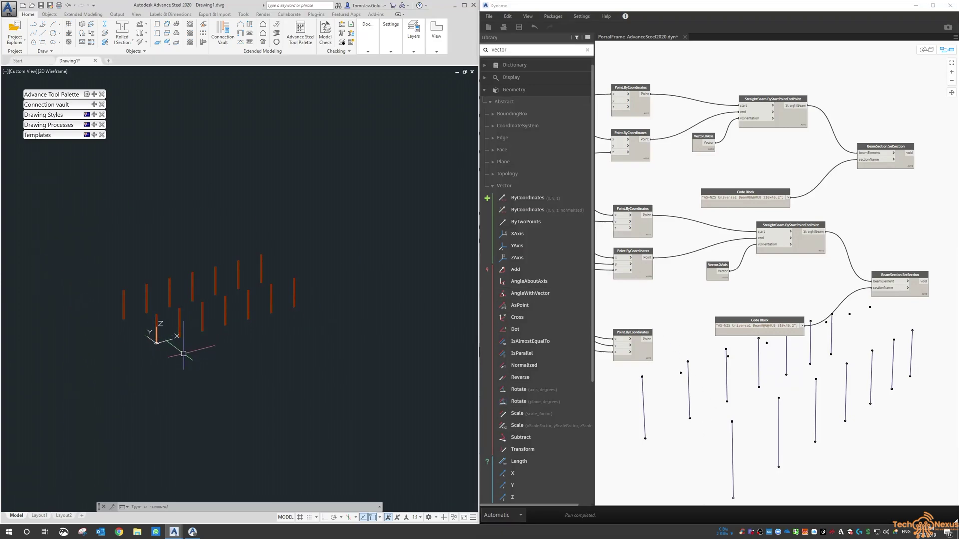
middle_drag(190, 356, 284, 378)
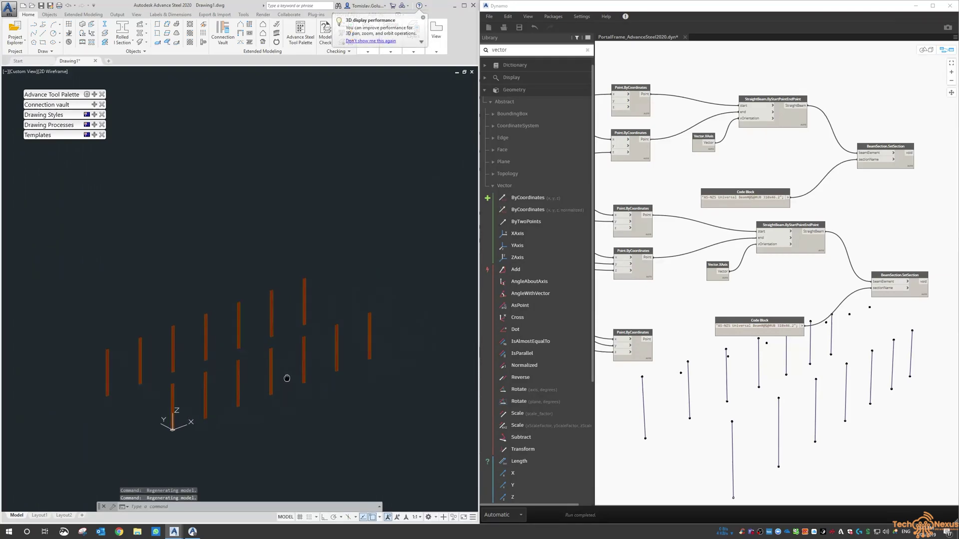
drag(764, 320, 753, 298)
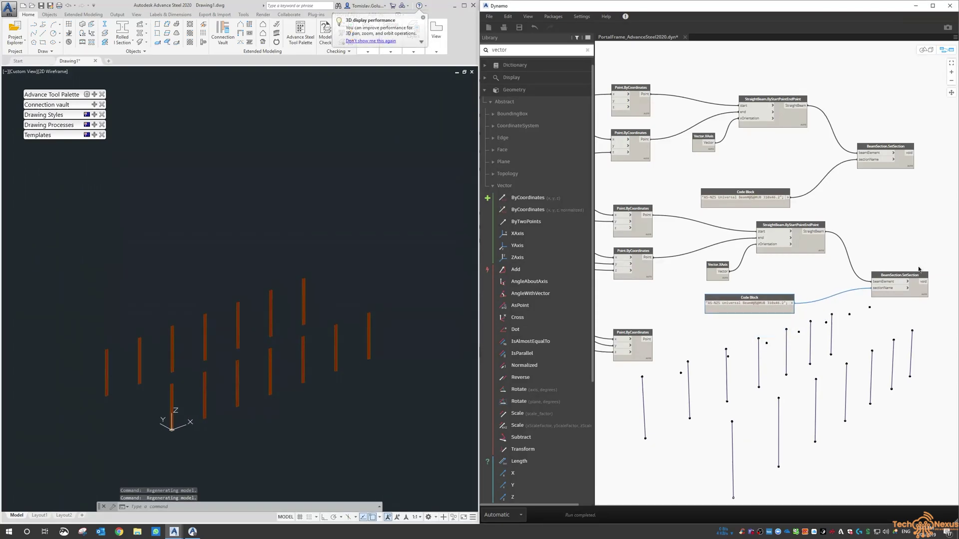
drag(914, 278, 881, 277)
drag(800, 225, 791, 229)
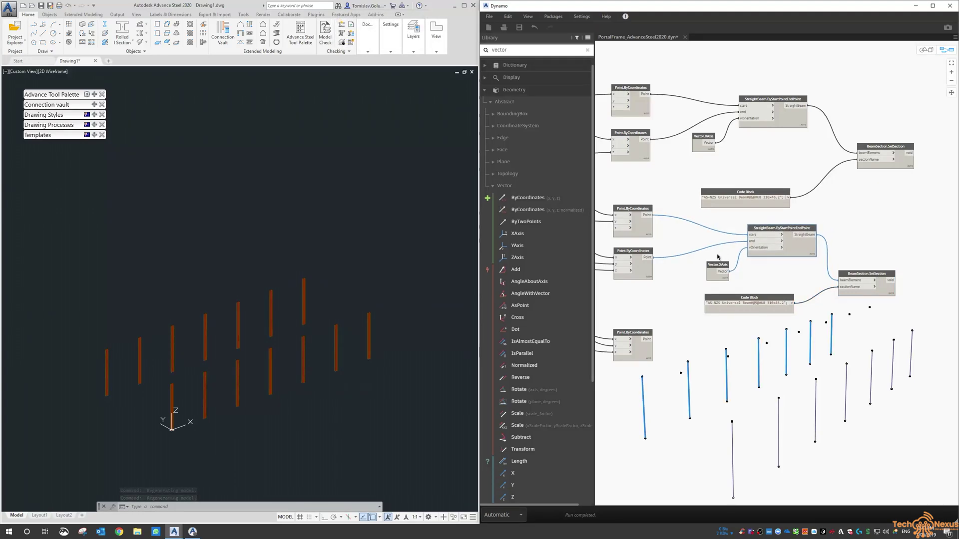
click(719, 268)
click(707, 349)
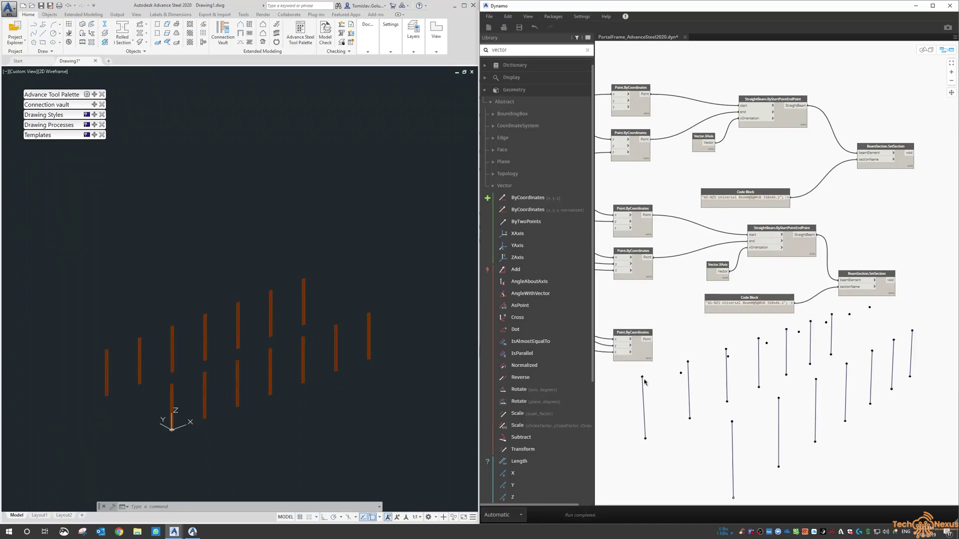
click(640, 334)
- Paste another copy of the beam-and-section node chain into a free area of the graph
drag(695, 214, 905, 327)
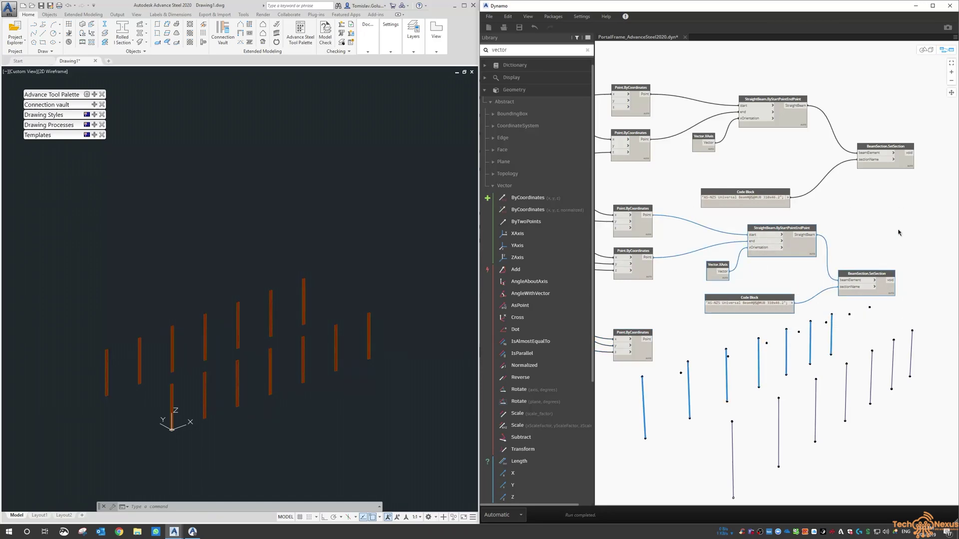
key(ctrl+v)
drag(857, 288, 788, 369)
click(715, 330)
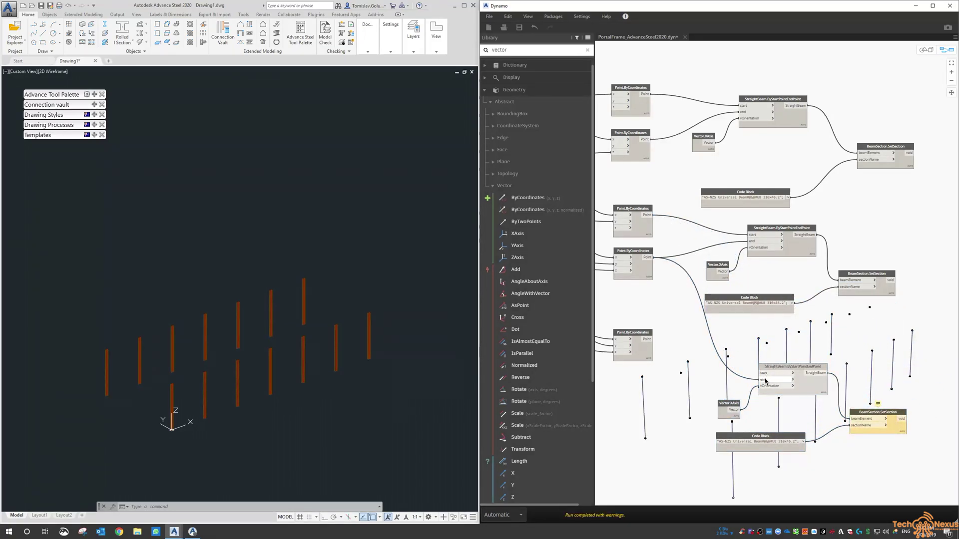
scroll(692, 337, down, 1)
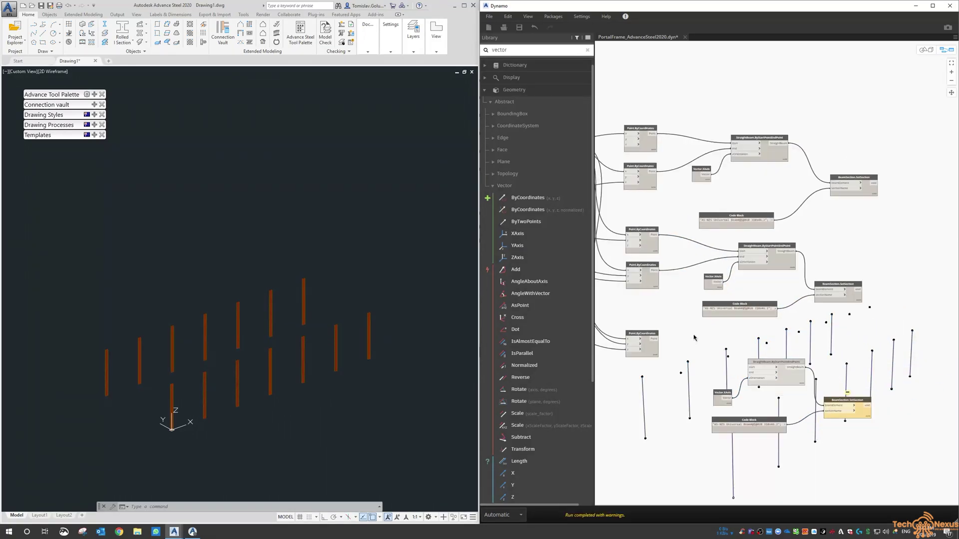
middle_drag(693, 338, 754, 313)
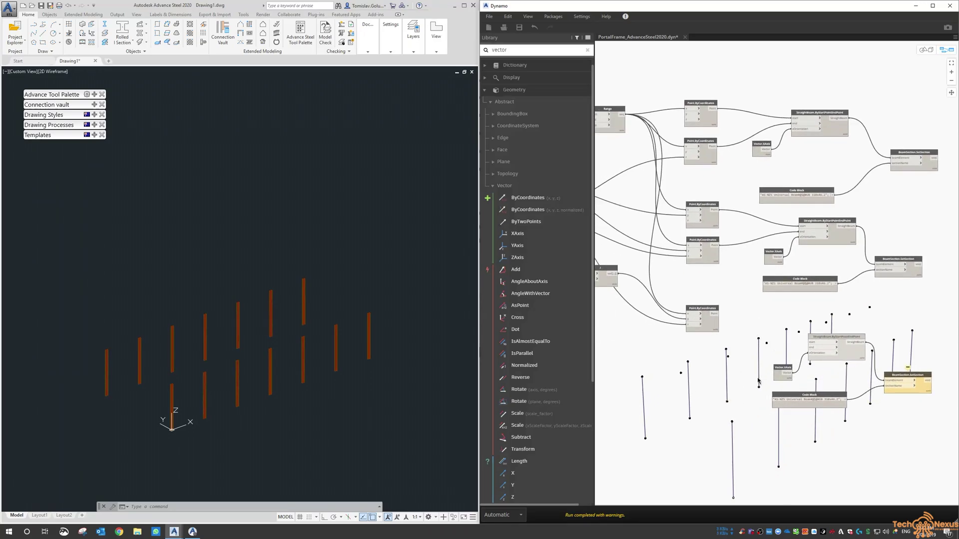
- Wire two point nodes into the new beam's start and end to form the sloped rafters
click(704, 145)
drag(713, 150, 813, 344)
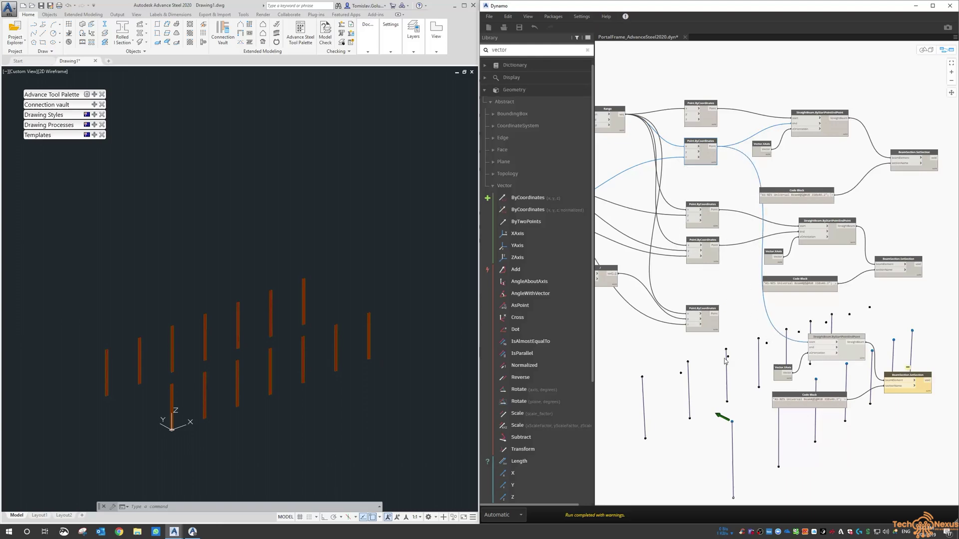
click(708, 311)
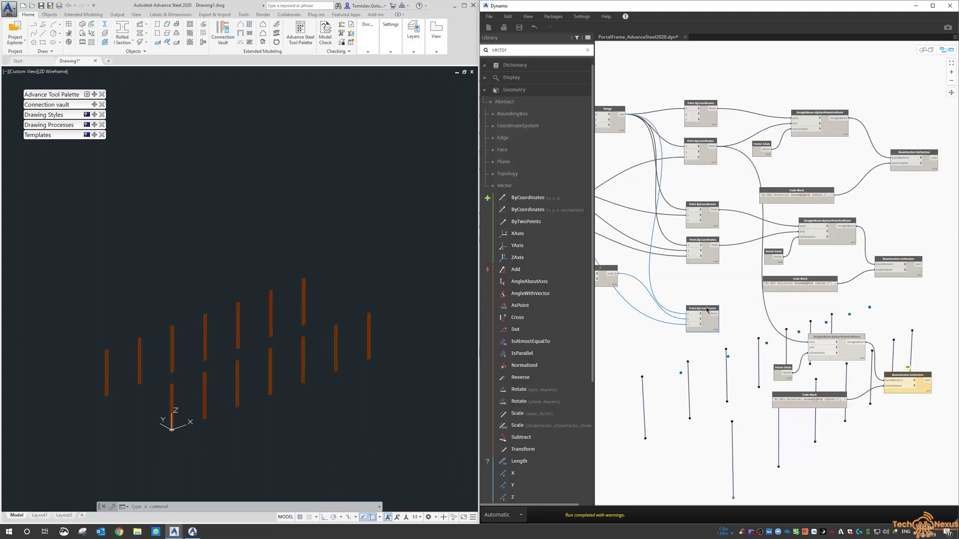
drag(713, 316, 811, 351)
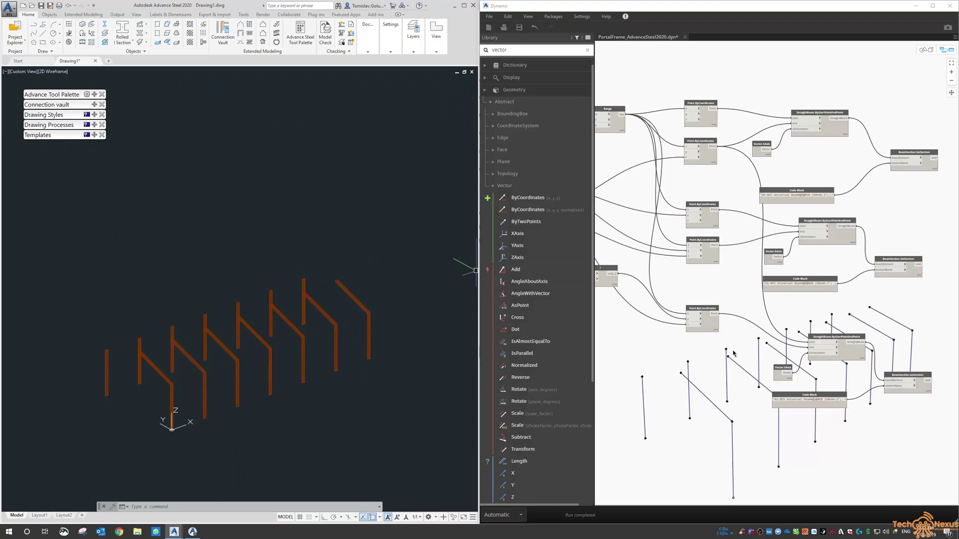
- Duplicate the rafter node chain and move the copy to the bottom of the graph
drag(750, 319, 910, 417)
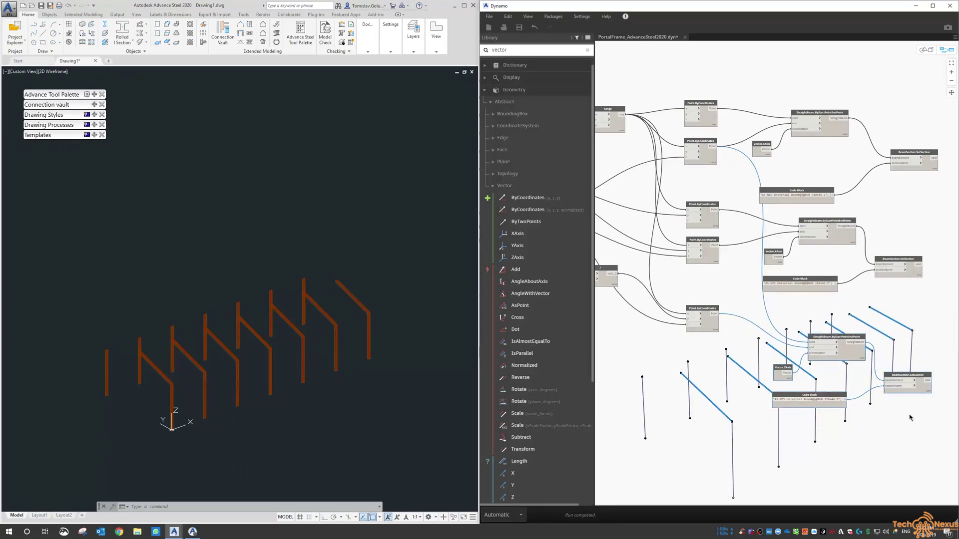
key(ctrl+c)
key(ctrl+v)
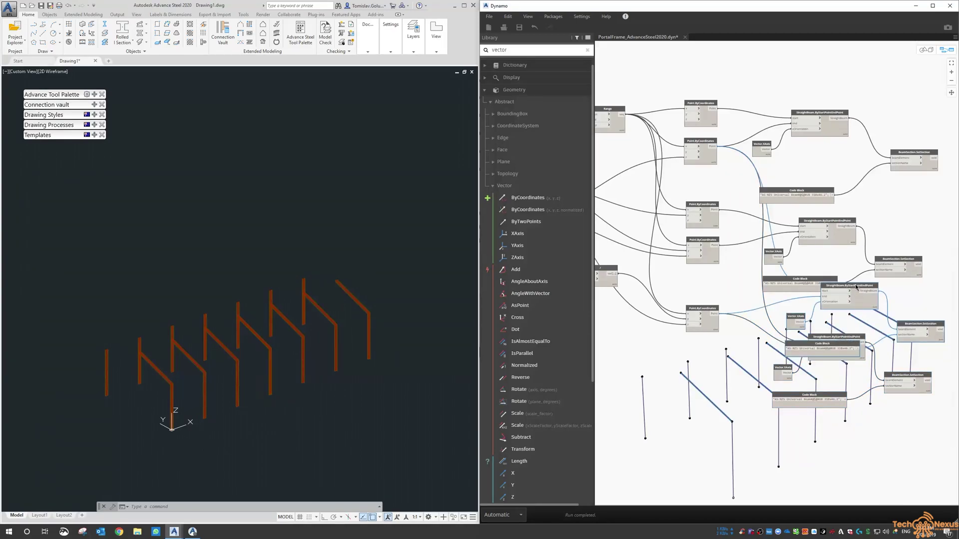
drag(856, 287, 808, 453)
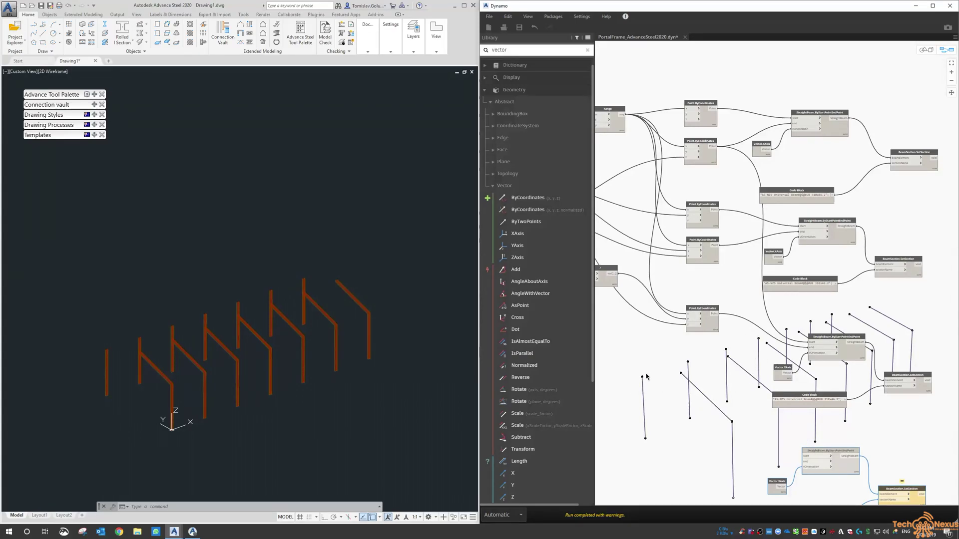
- Connect two point nodes to the copied StraightBeam's start and end for the second rafter
click(703, 241)
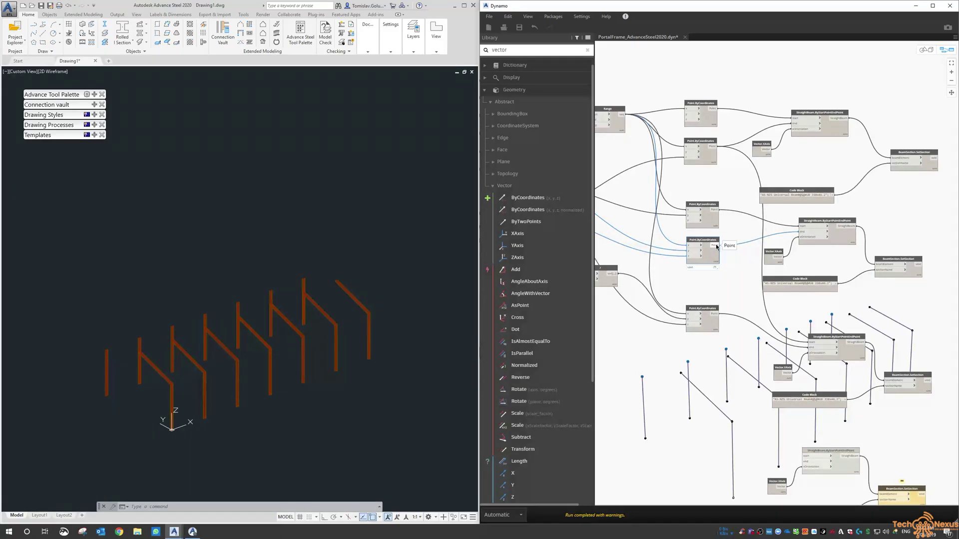
drag(716, 246, 803, 456)
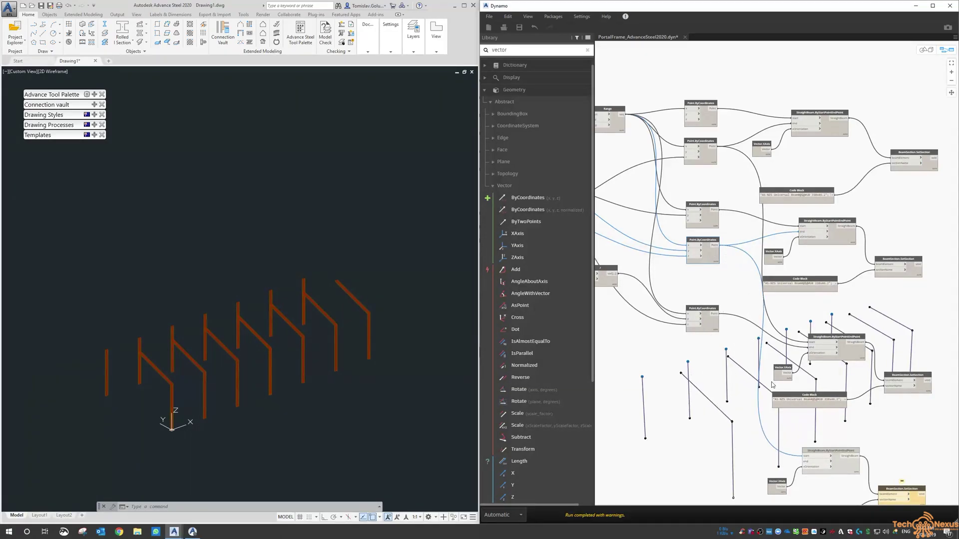
click(704, 313)
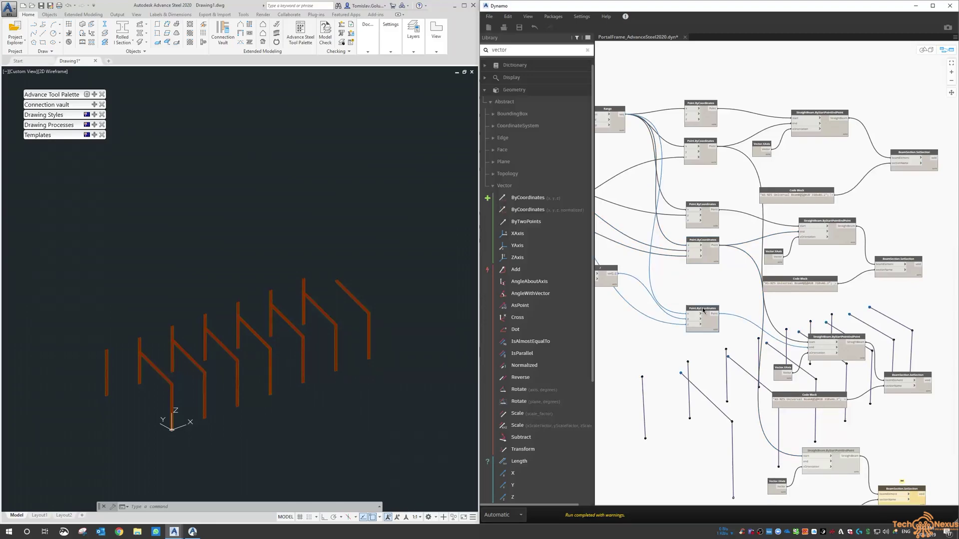
drag(713, 317, 803, 461)
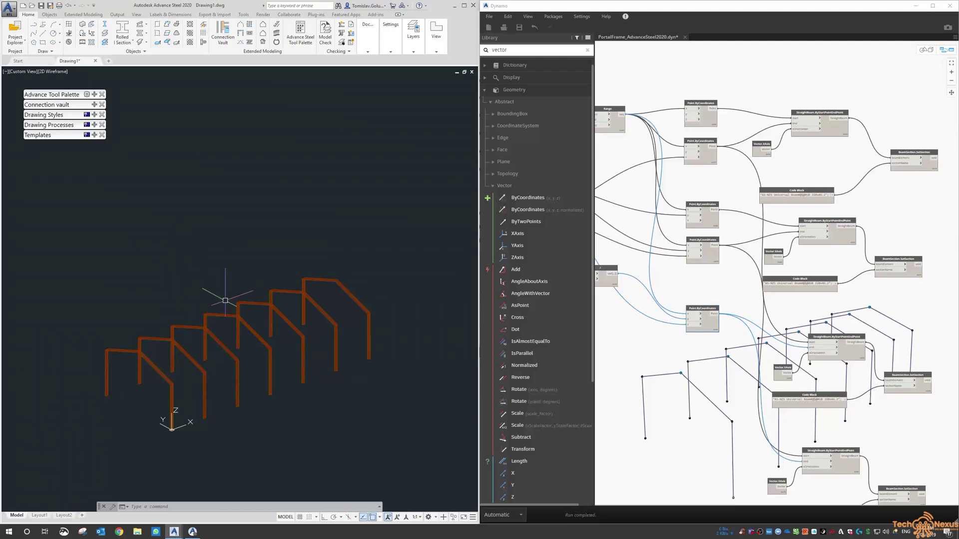
mouse_move(208, 289)
shift+middle_down()
mouse_move(248, 271)
mouse_move(188, 278)
mouse_move(207, 274)
shift+middle_up()
scroll(770, 355, down, 2)
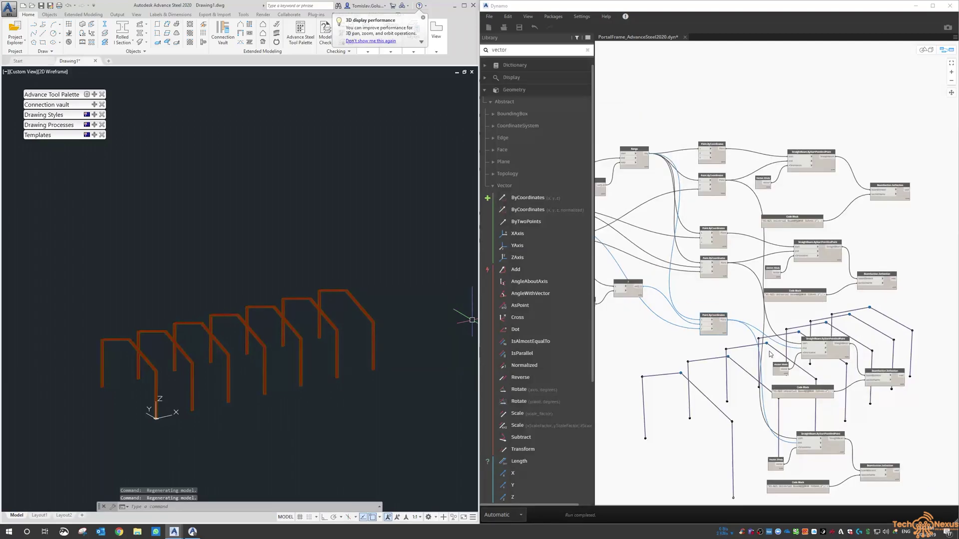
scroll(770, 354, up, 3)
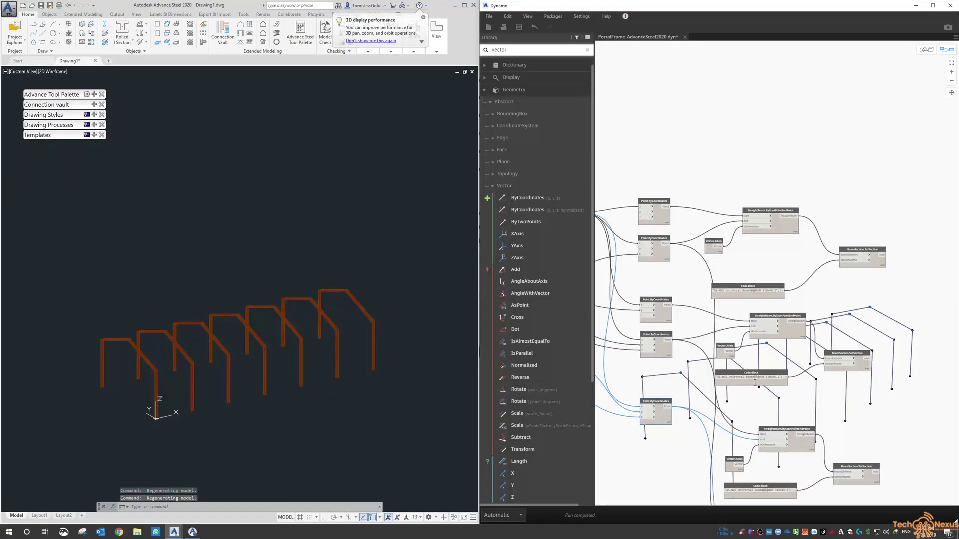
scroll(755, 382, up, 1)
scroll(765, 266, up, 2)
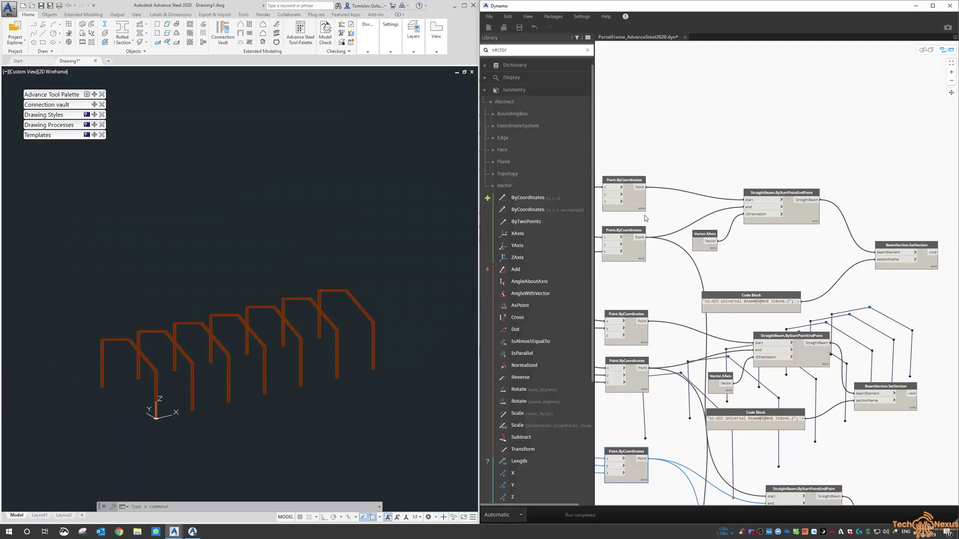
drag(699, 236, 721, 232)
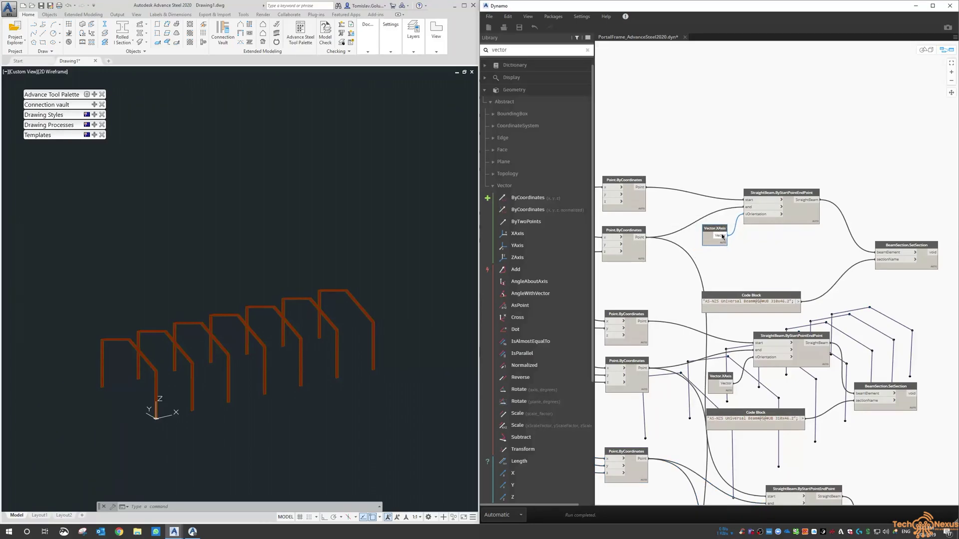
- Switch the Advance Steel viewport to the Top view to see the frames from above
scroll(169, 357, up, 8)
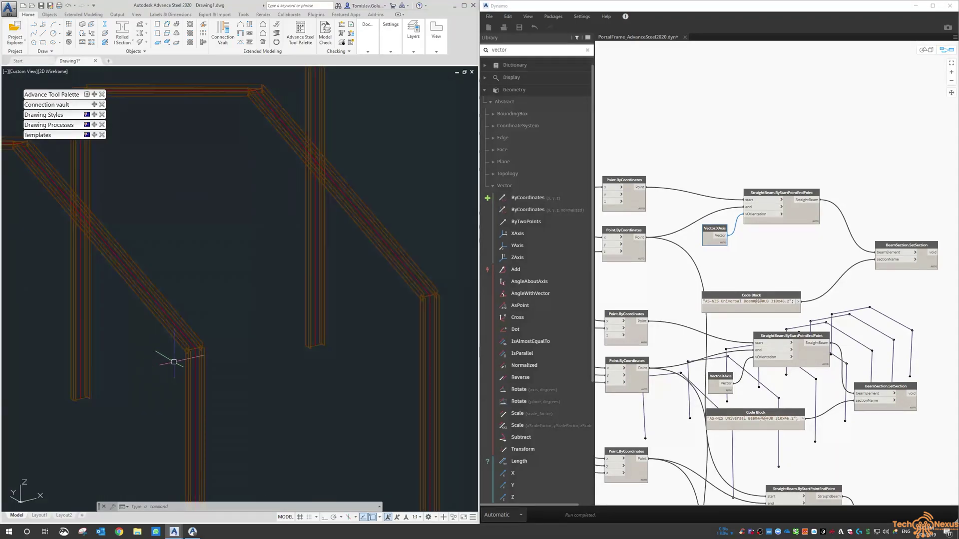
scroll(300, 220, down, 8)
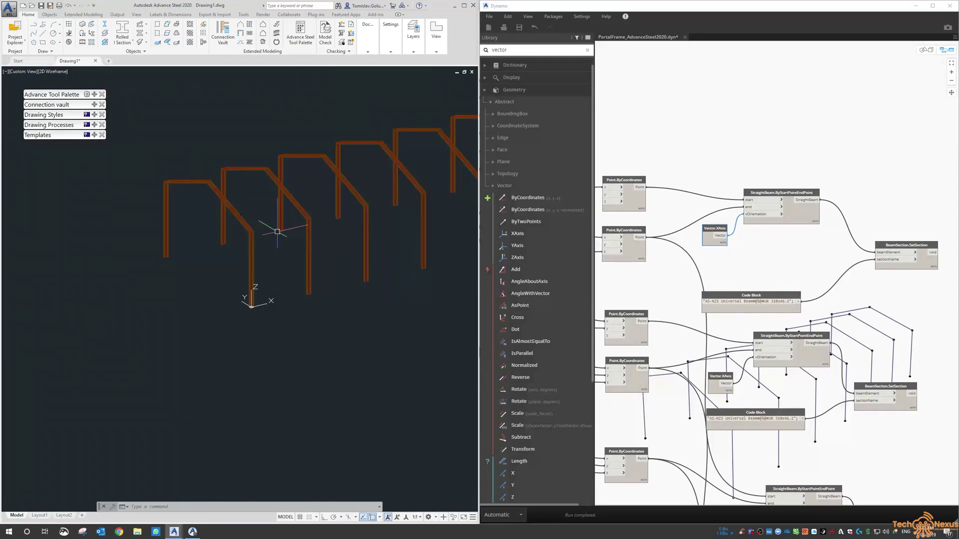
click(30, 72)
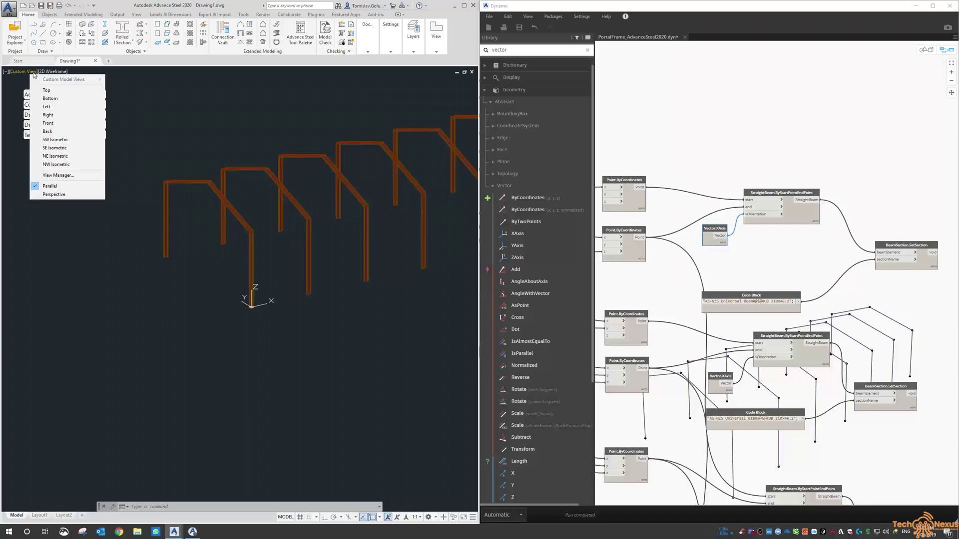
click(37, 86)
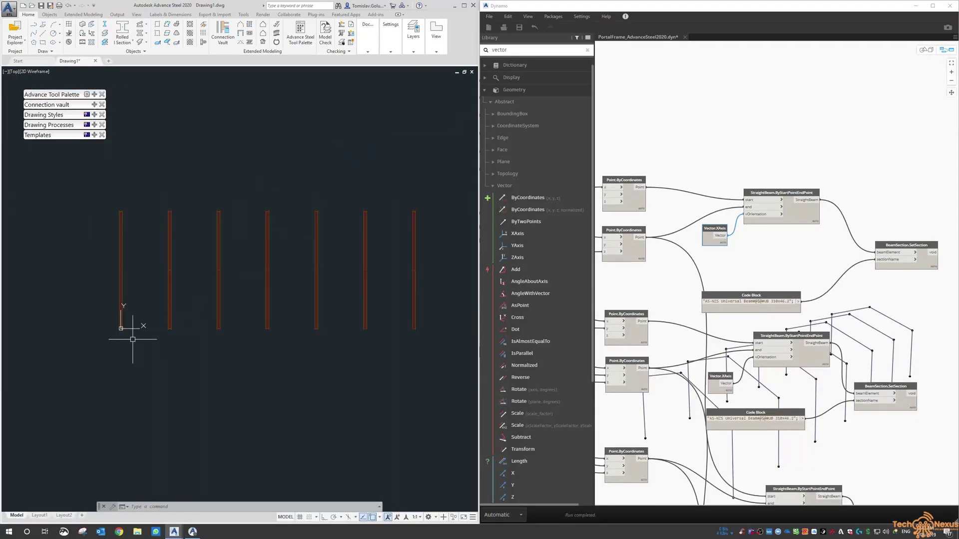
scroll(133, 325, up, 6)
scroll(155, 301, up, 3)
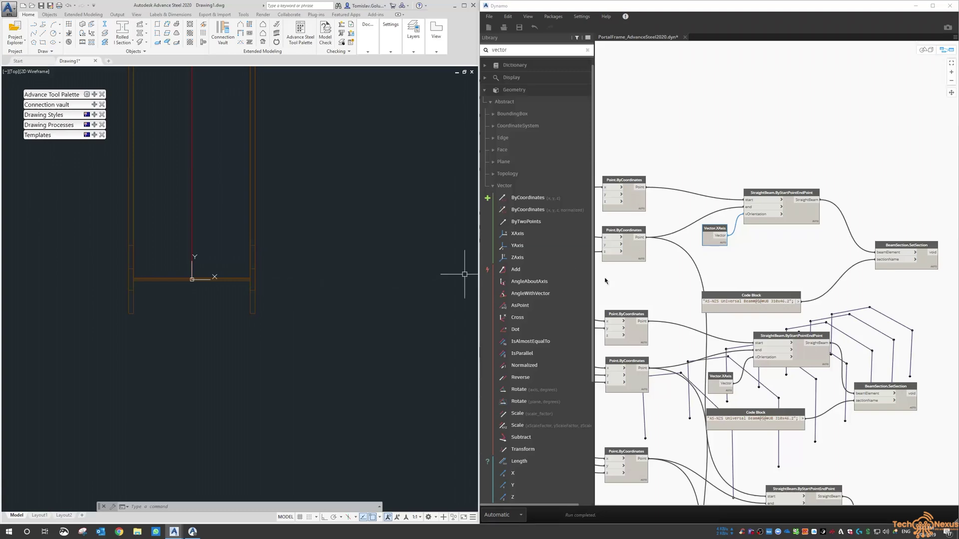
- Try a Vector.YAxis as rafter orientation, then delete it to restore the X-axis orientation
drag(522, 246, 705, 260)
click(718, 268)
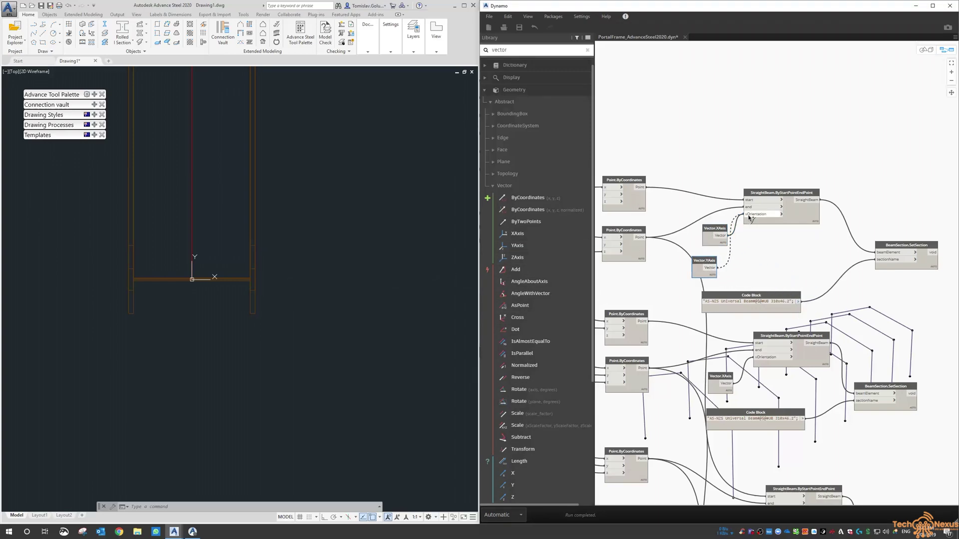
click(749, 216)
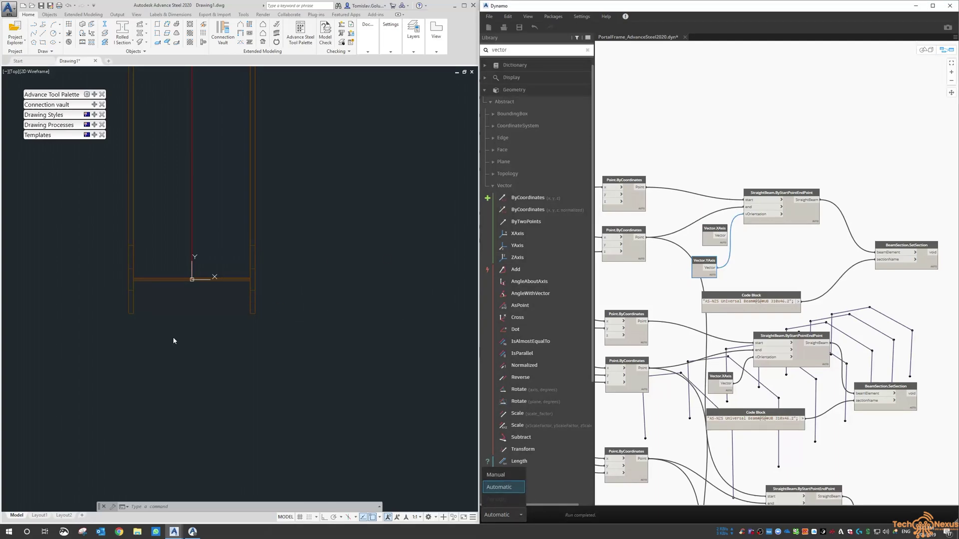
scroll(180, 307, down, 2)
scroll(180, 307, down, 1)
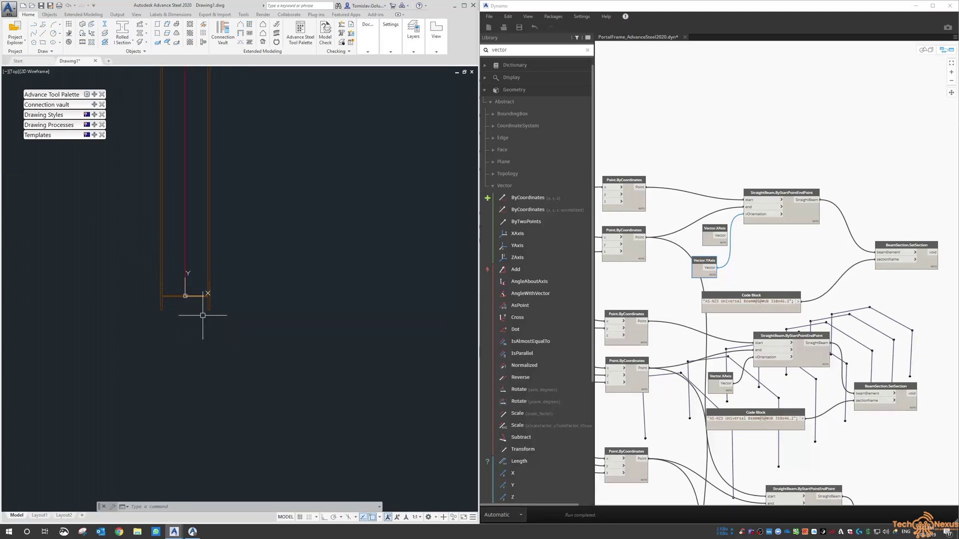
drag(710, 267, 755, 214)
key(Delete)
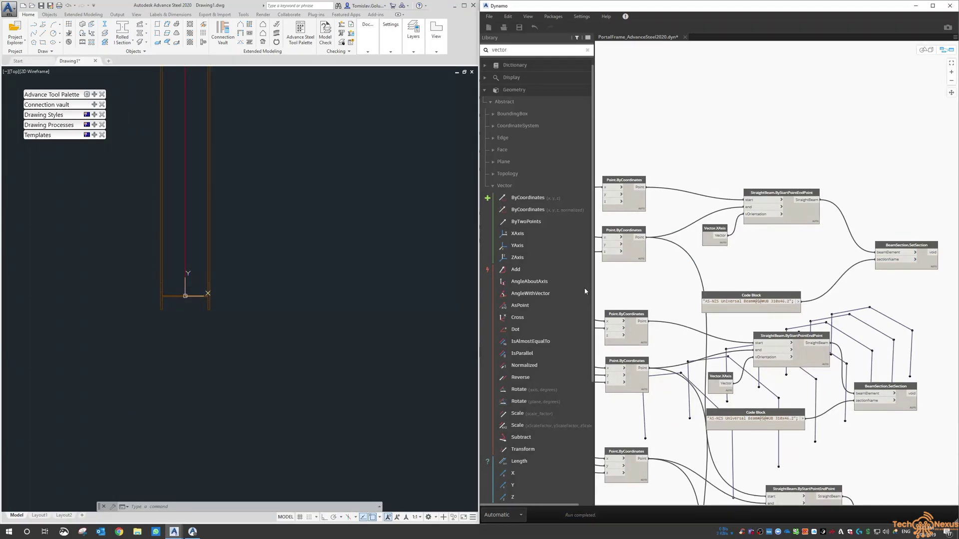
scroll(101, 343, down, 1)
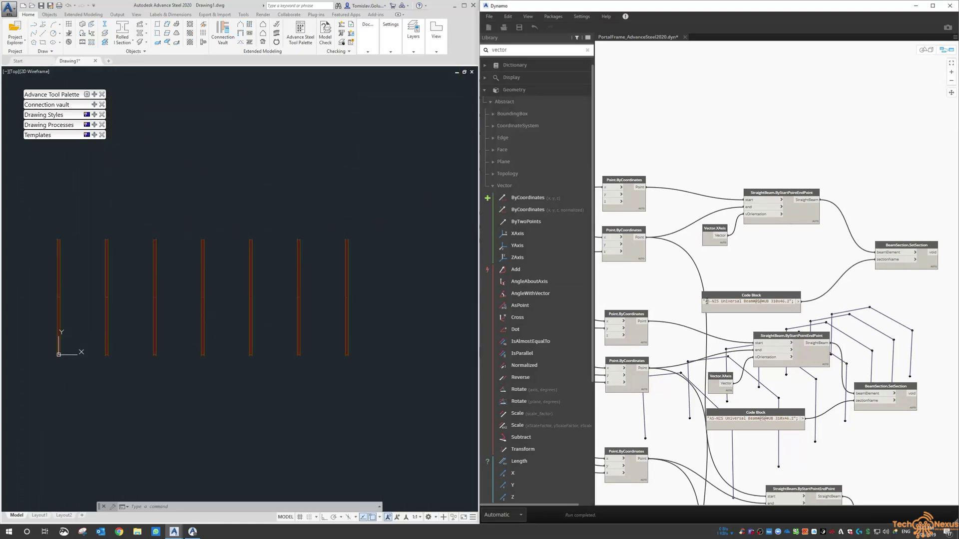
mouse_move(706, 302)
- Filter the Management Tools tables by 'master' and scroll the profile master table to the AS-NZS entries
drag(705, 302, 720, 302)
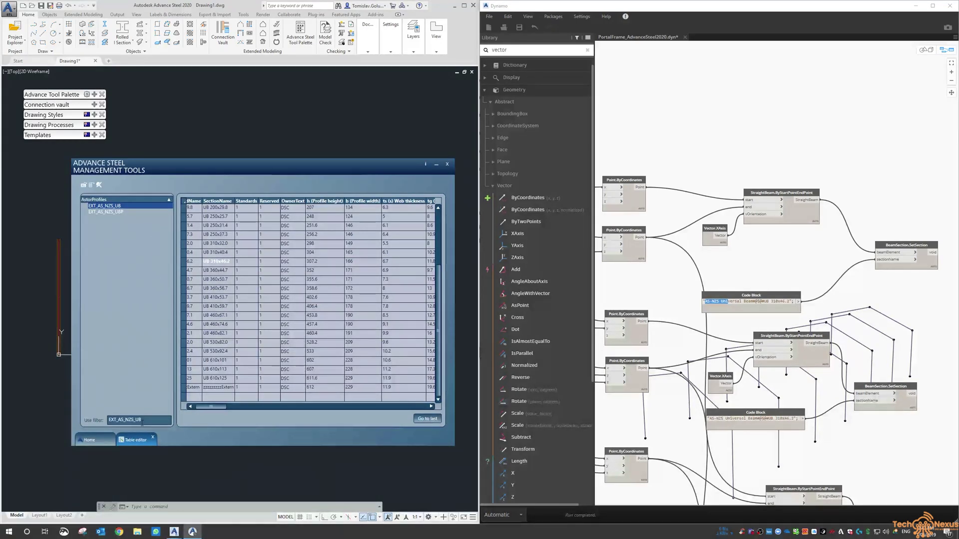
key(BackSpace)
key(BackSpace)
key(BackSpace)
key(BackSpace)
key(BackSpace)
key(BackSpace)
key(BackSpace)
key(BackSpace)
key(BackSpace)
key(BackSpace)
key(BackSpace)
key(BackSpace)
key(BackSpace)
text(master)
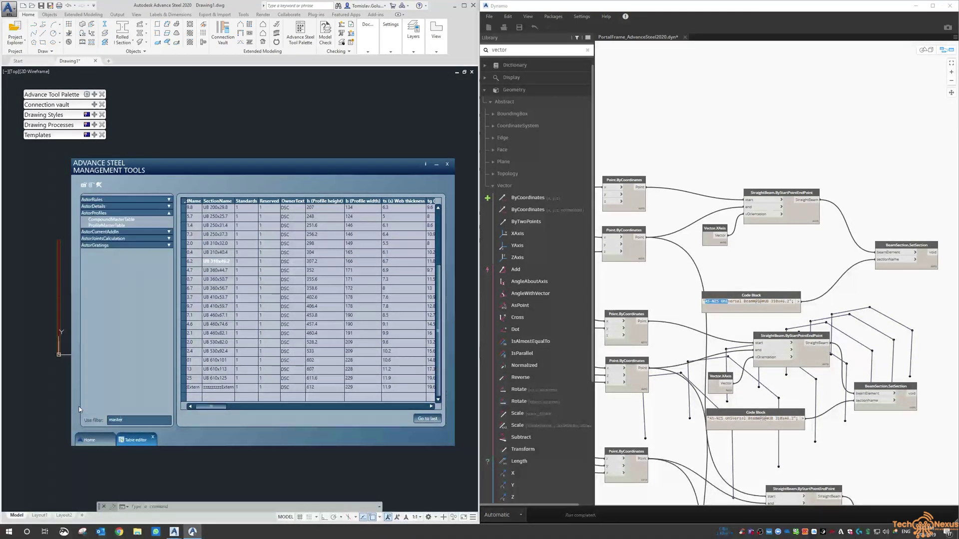
click(120, 225)
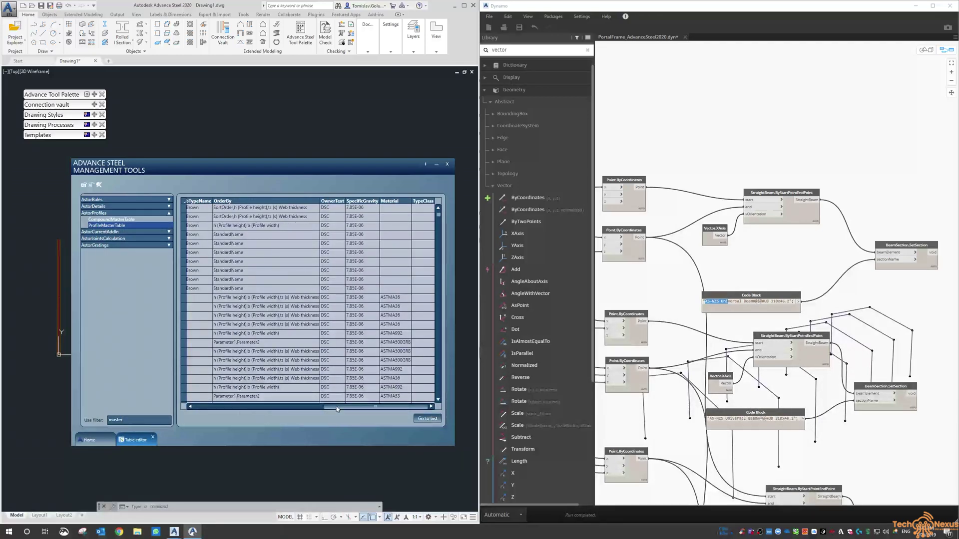
drag(337, 408, 162, 410)
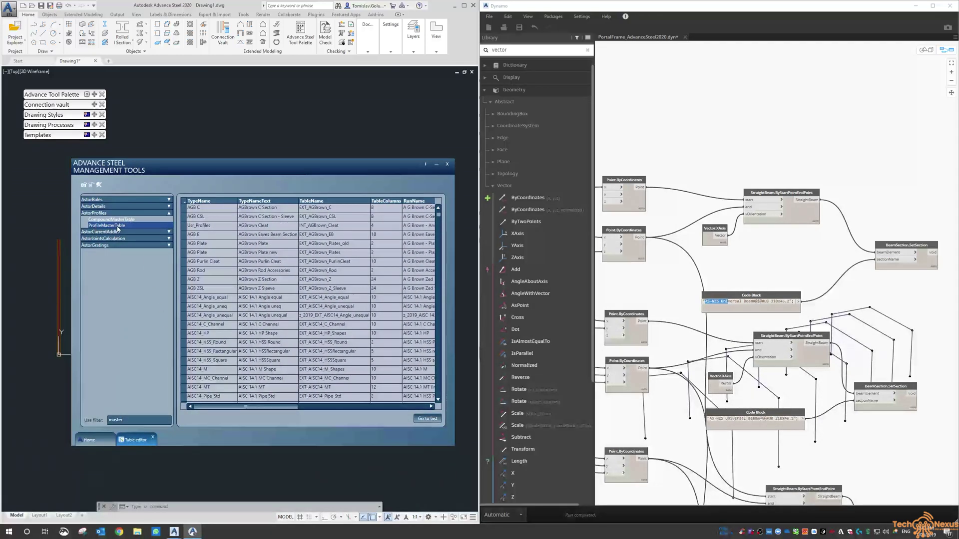
scroll(208, 289, down, 6)
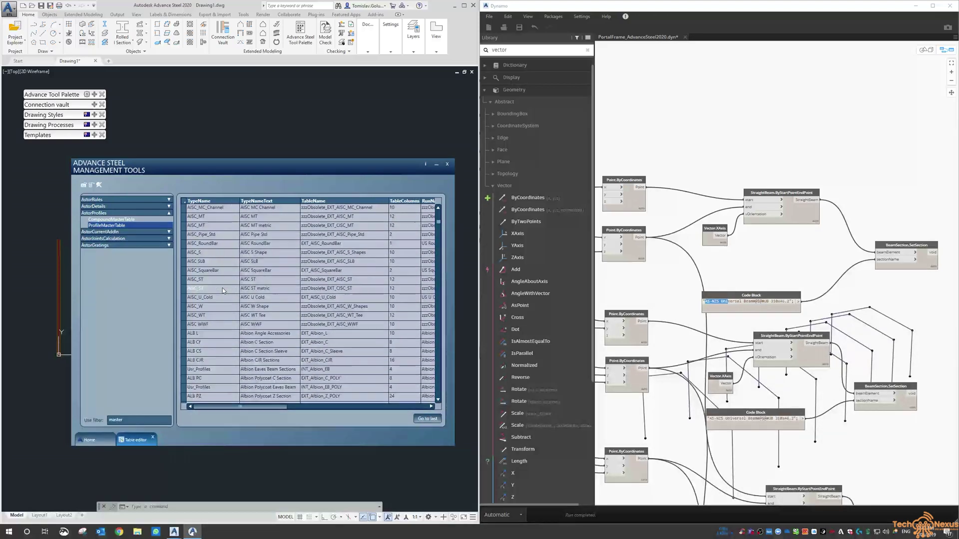
scroll(224, 289, down, 7)
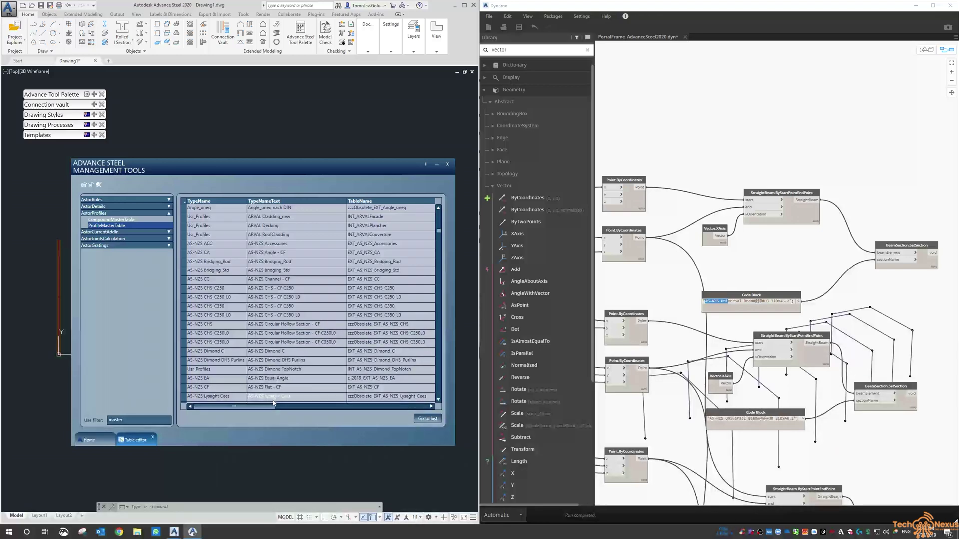
scroll(256, 391, down, 4)
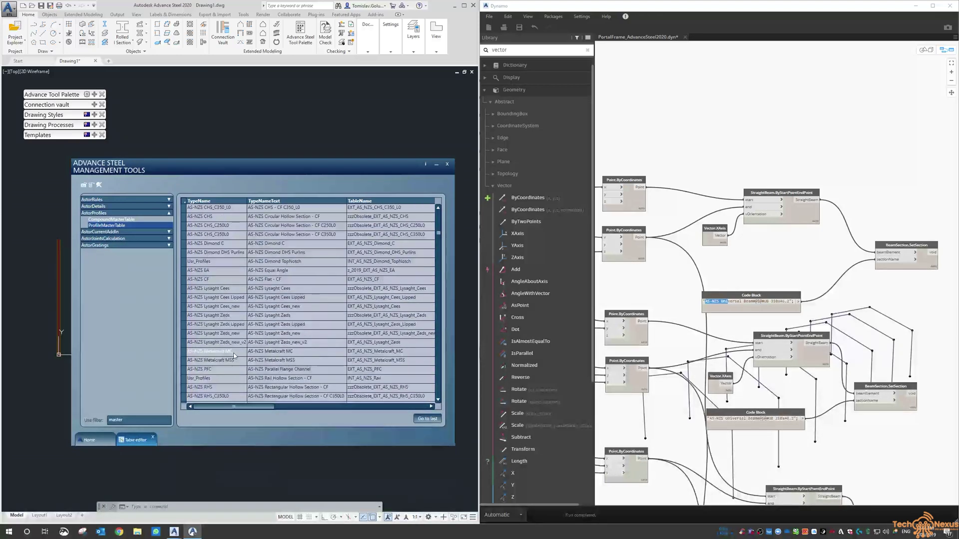
scroll(236, 319, down, 2)
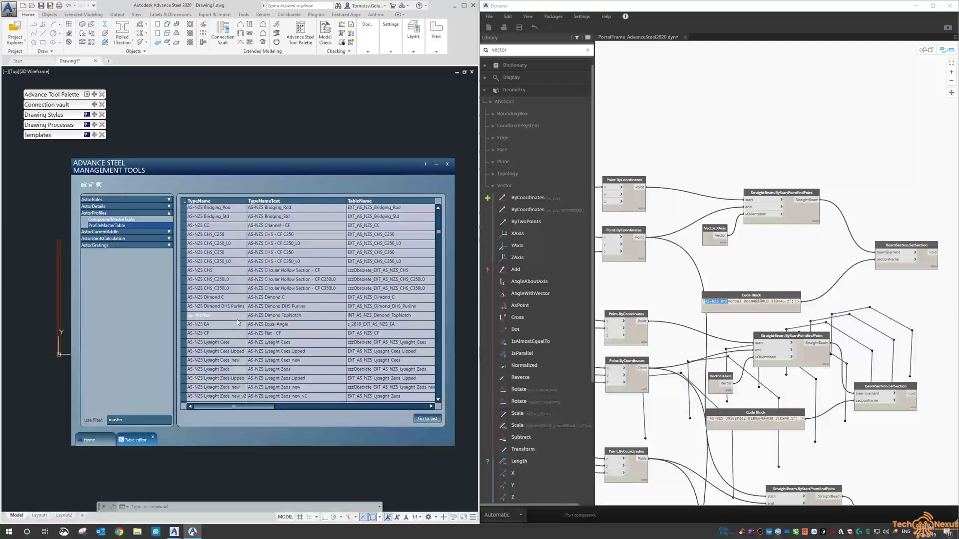
scroll(237, 325, down, 7)
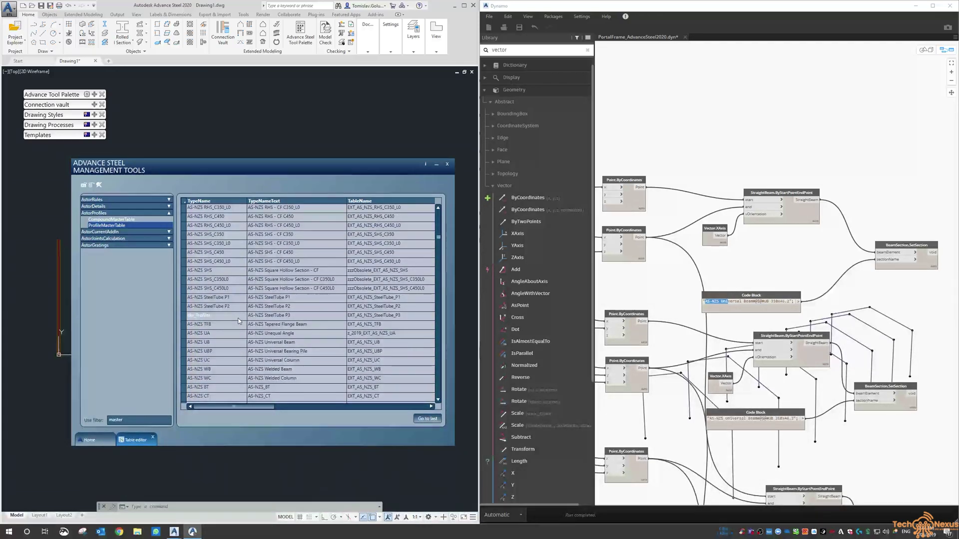
- Copy the EXT_AS_NZS_UC table name into the filter and open that UC section table
click(273, 333)
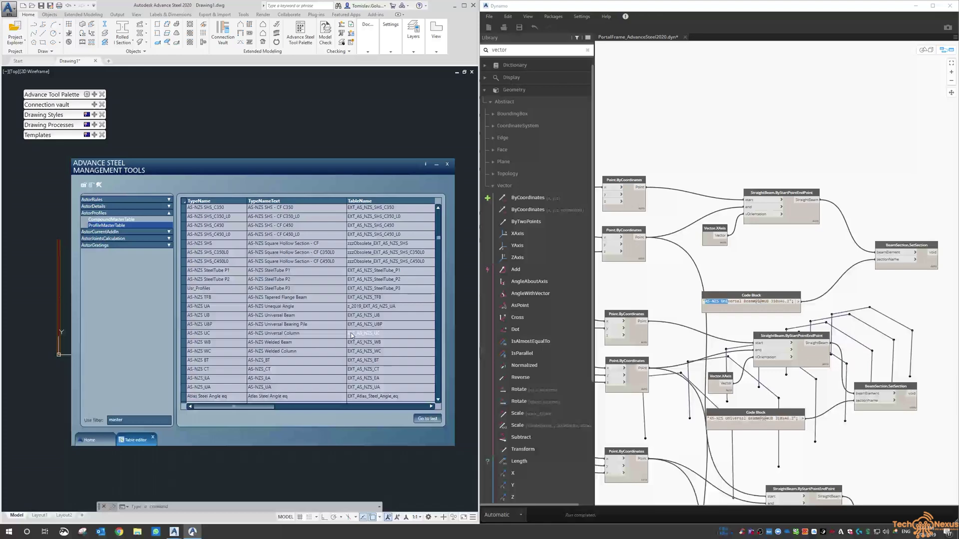
click(366, 335)
click(366, 334)
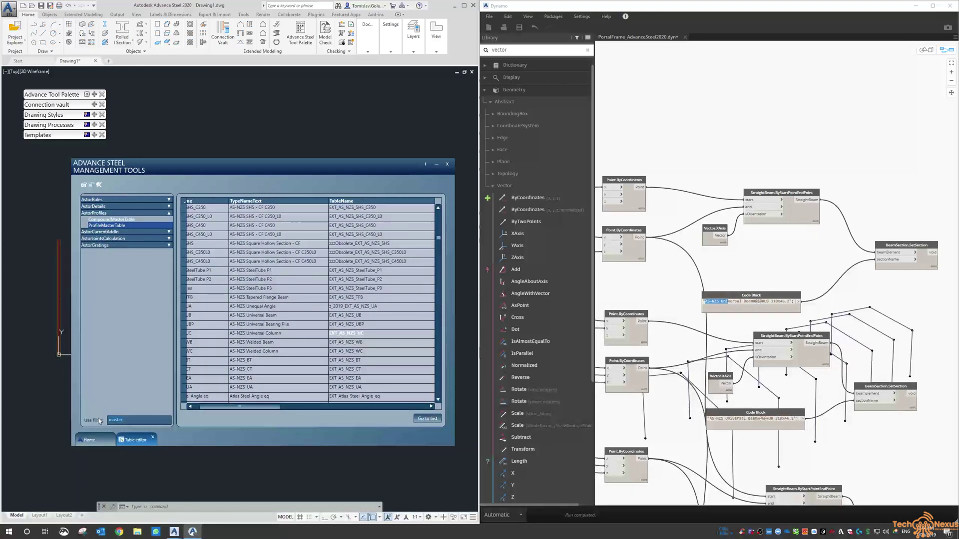
double_click(117, 420)
key(BackSpace)
right_click(129, 421)
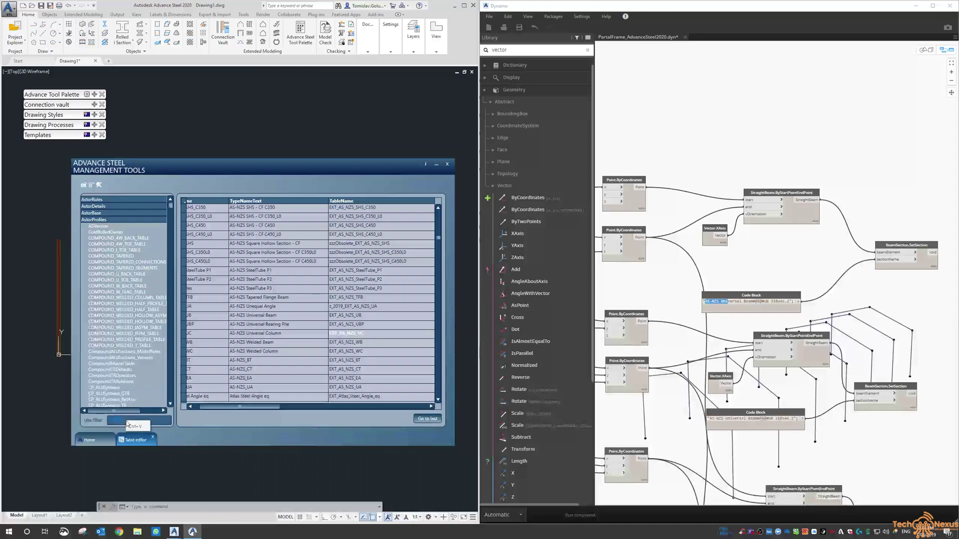
click(145, 440)
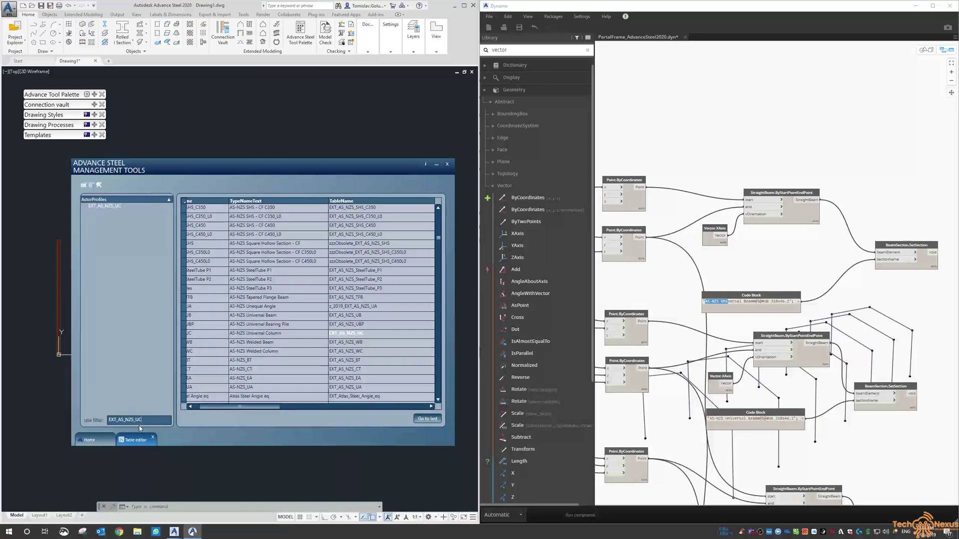
click(104, 205)
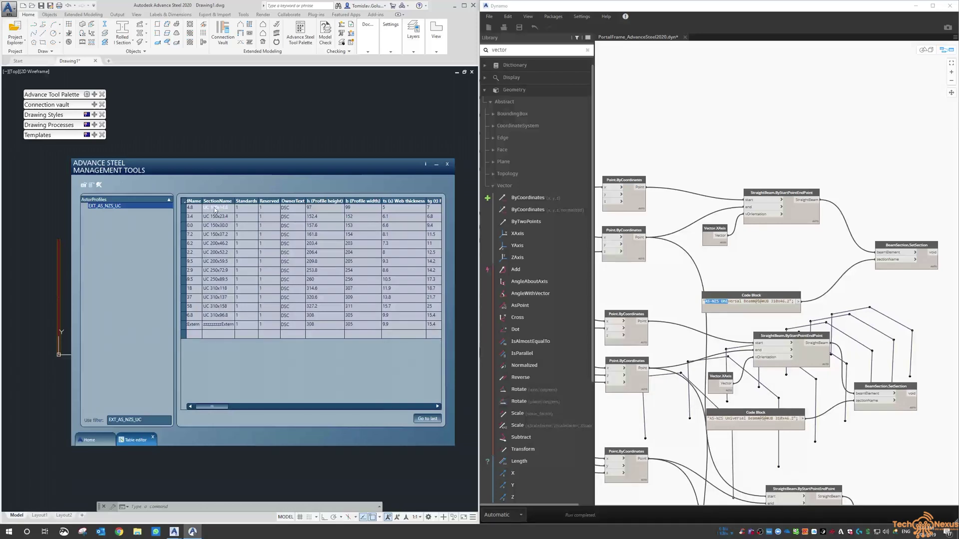
drag(214, 407, 211, 407)
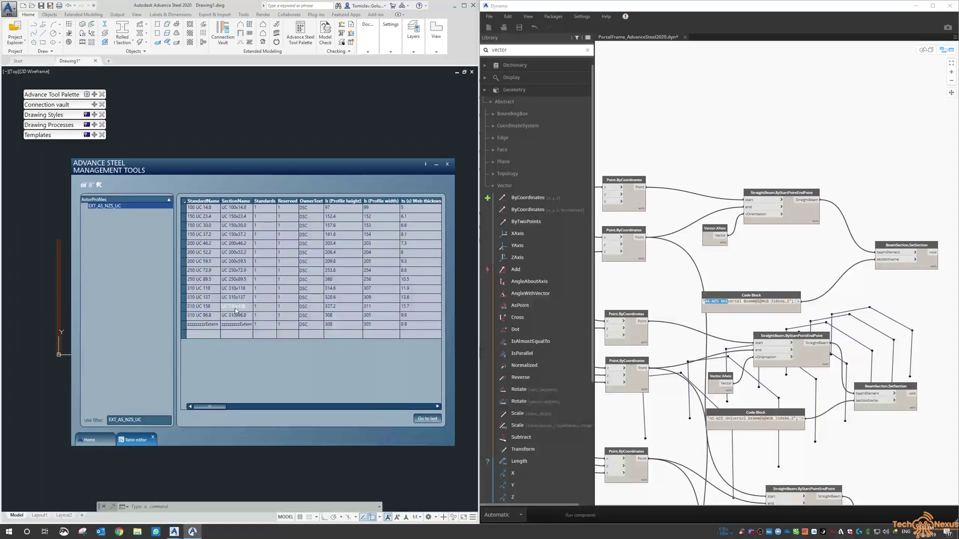
click(776, 308)
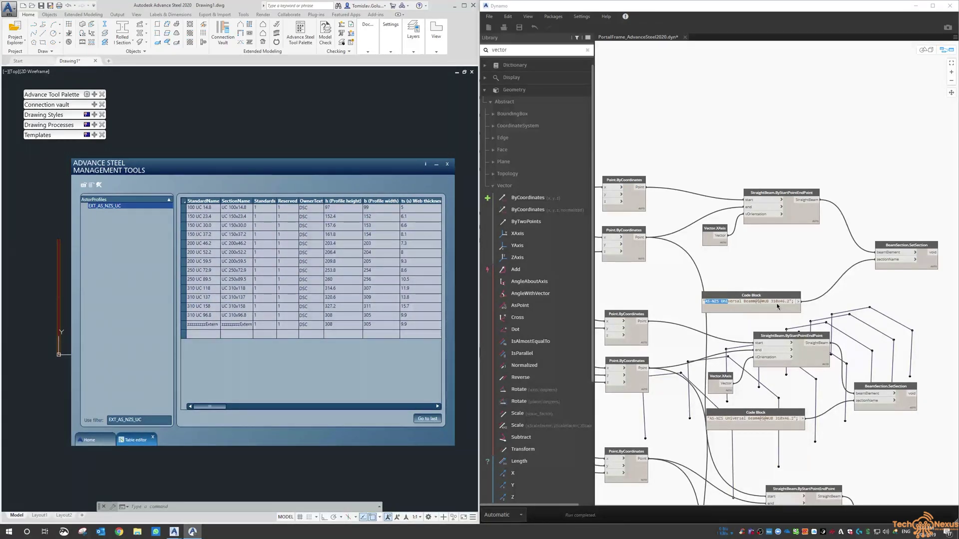
- Reposition the section Code Block and SetSection nodes and check the StraightBeam node's wiring
drag(764, 299, 800, 274)
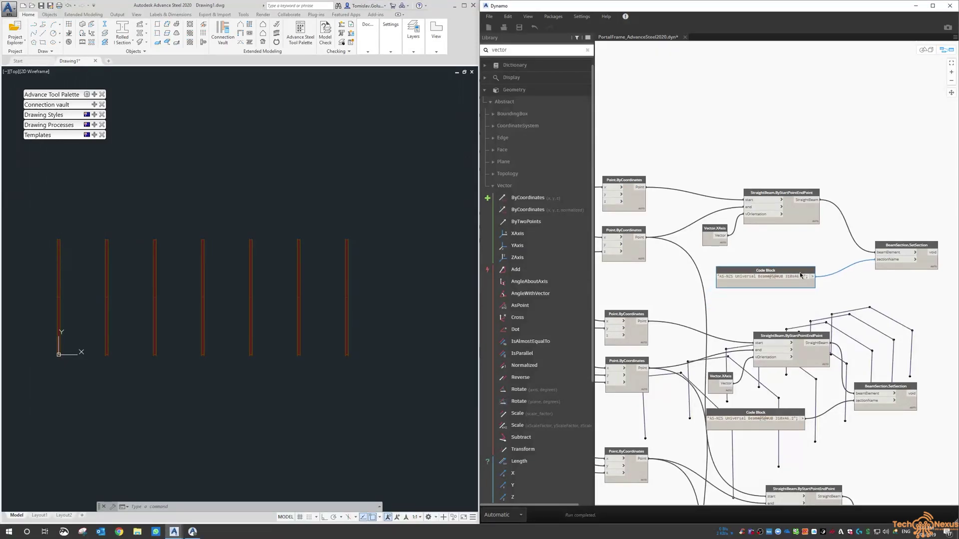
drag(885, 247, 873, 234)
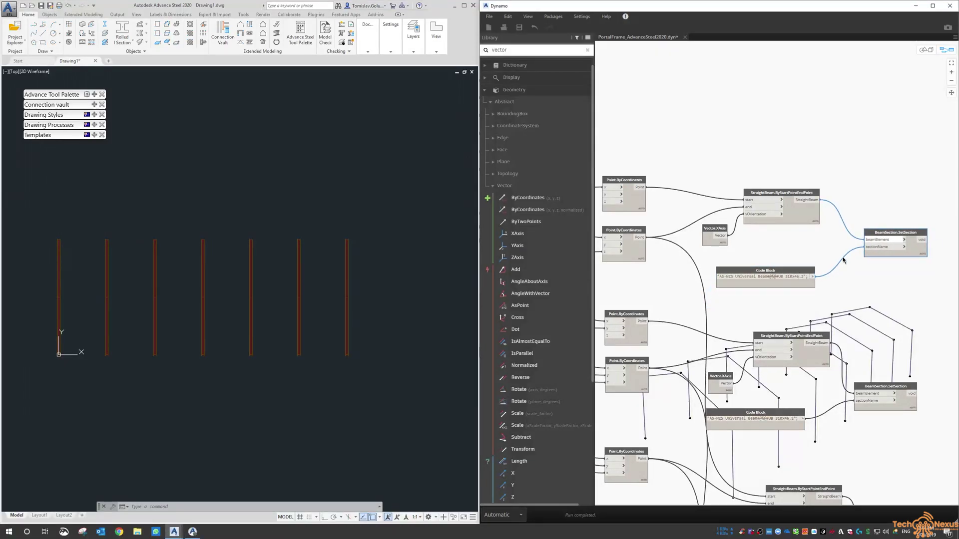
drag(765, 271, 773, 269)
click(780, 196)
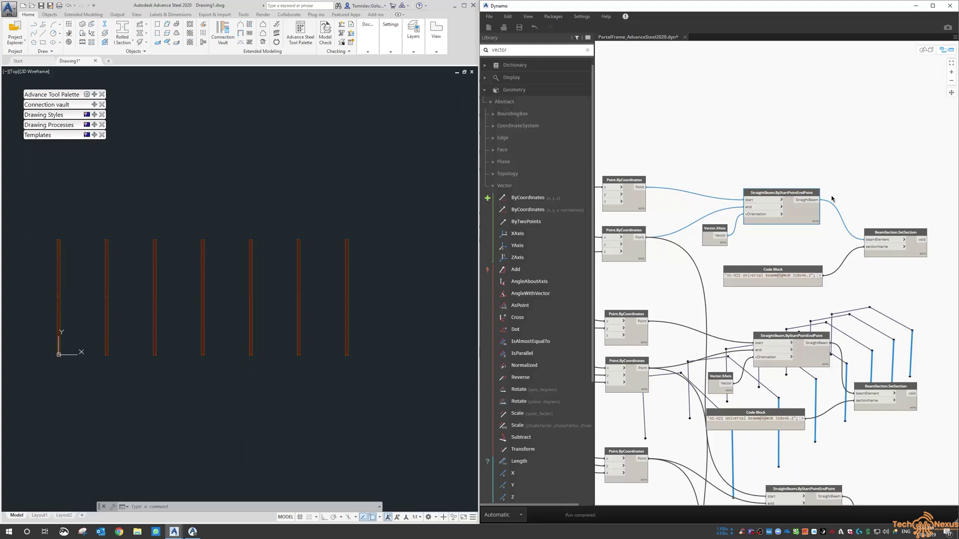
mouse_move(883, 237)
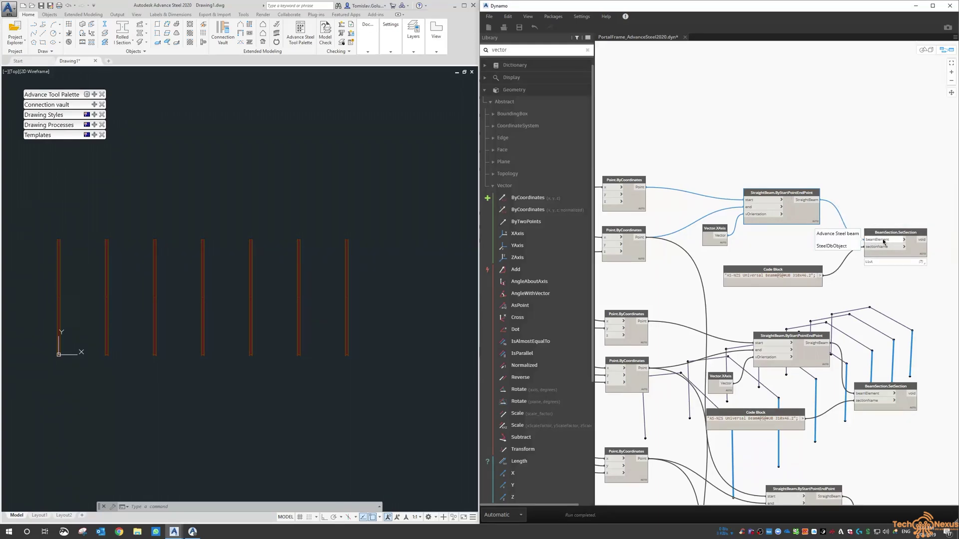
click(796, 270)
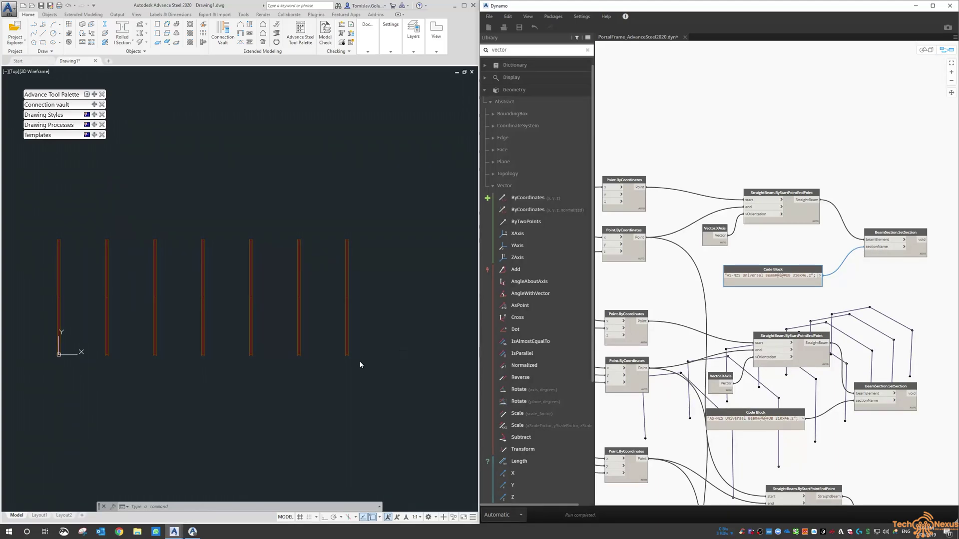
- Set the building length to 40000 and the number of bays to 5
shift+middle_drag(225, 347, 299, 270)
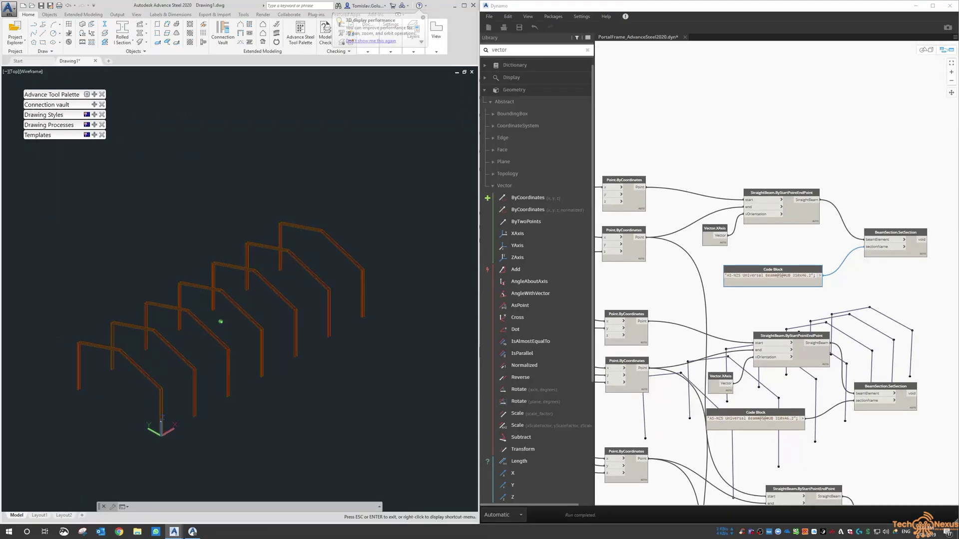
middle_drag(648, 293, 749, 310)
scroll(733, 253, up, 3)
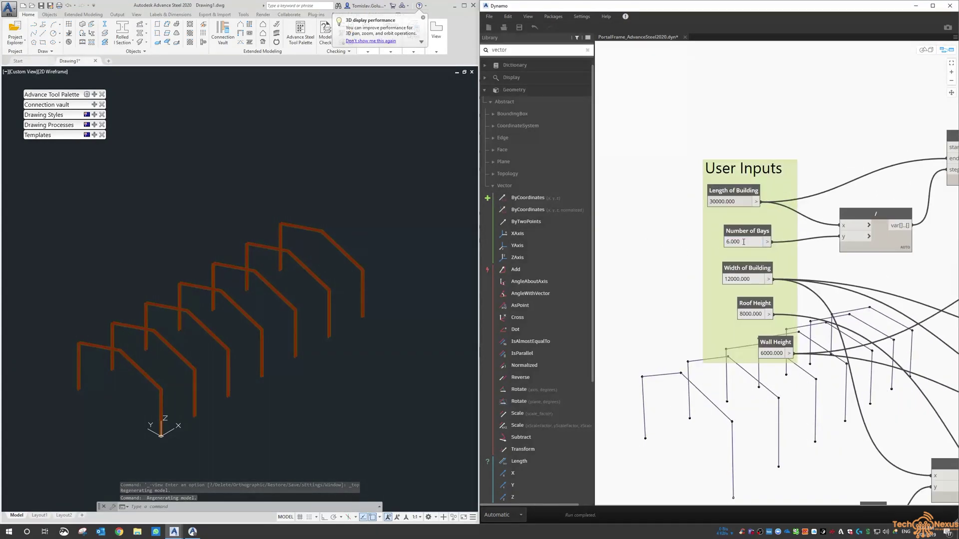
double_click(729, 201)
text(3)
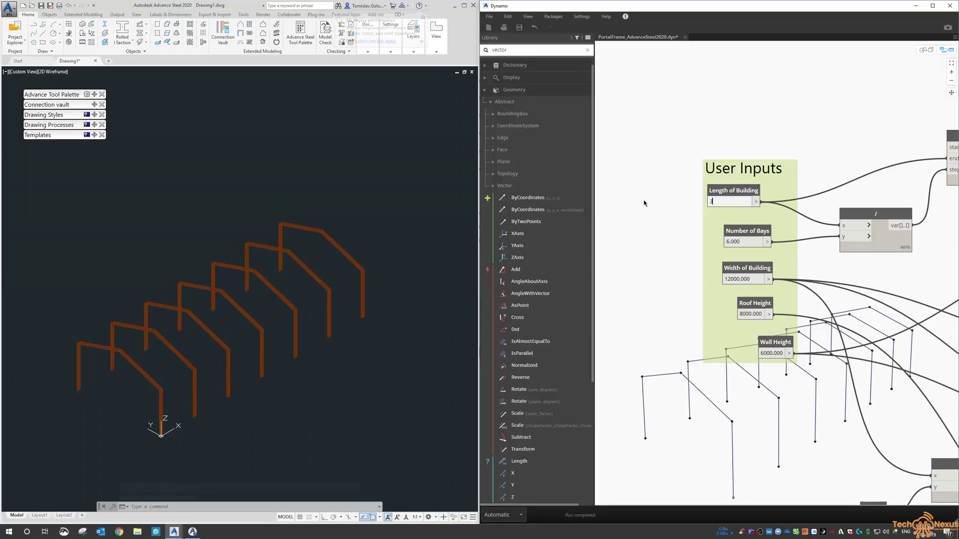
text(600)
key(BackSpace)
key(BackSpace)
key(BackSpace)
key(BackSpace)
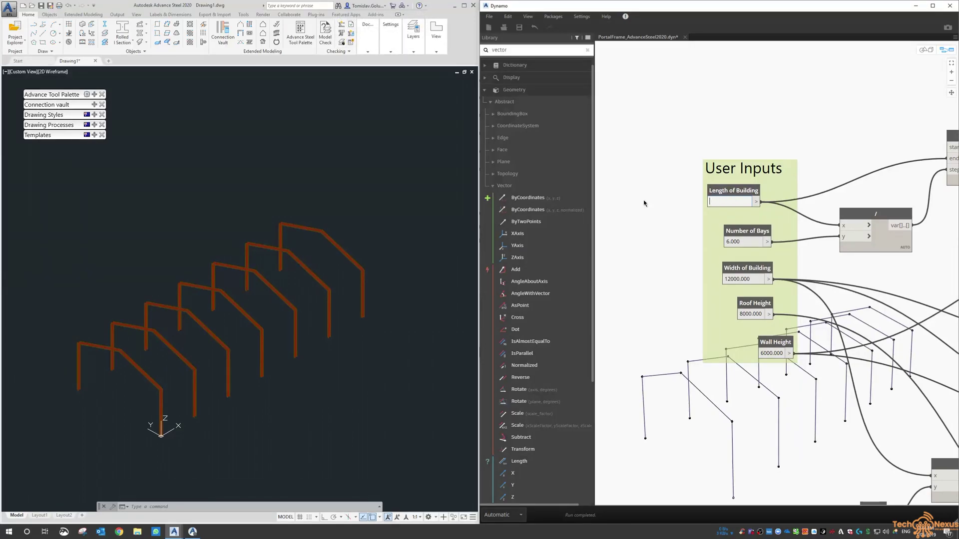
text(40000)
drag(734, 242, 721, 243)
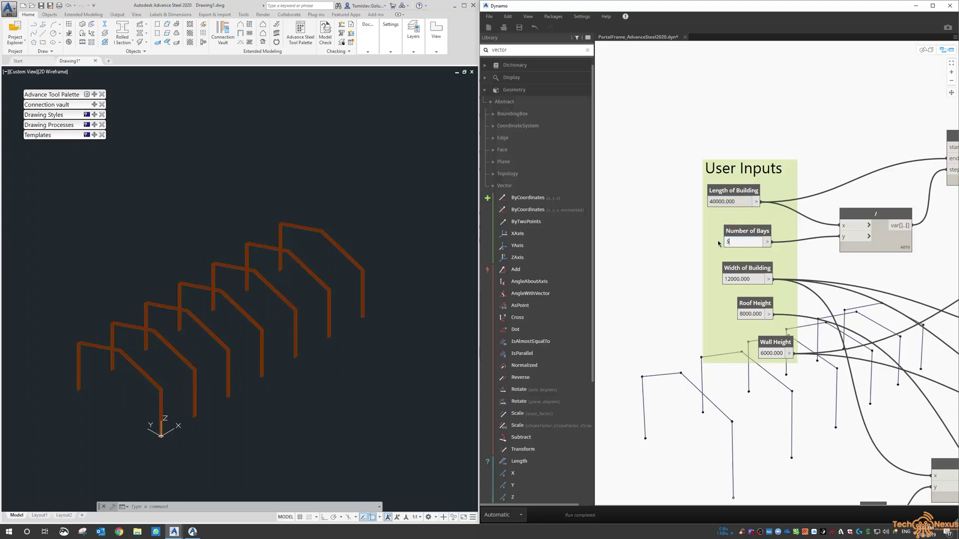
text(5)
key(Return)
- Set width to 10000, roof height to 10000 and wall height to 8000
drag(757, 279, 674, 285)
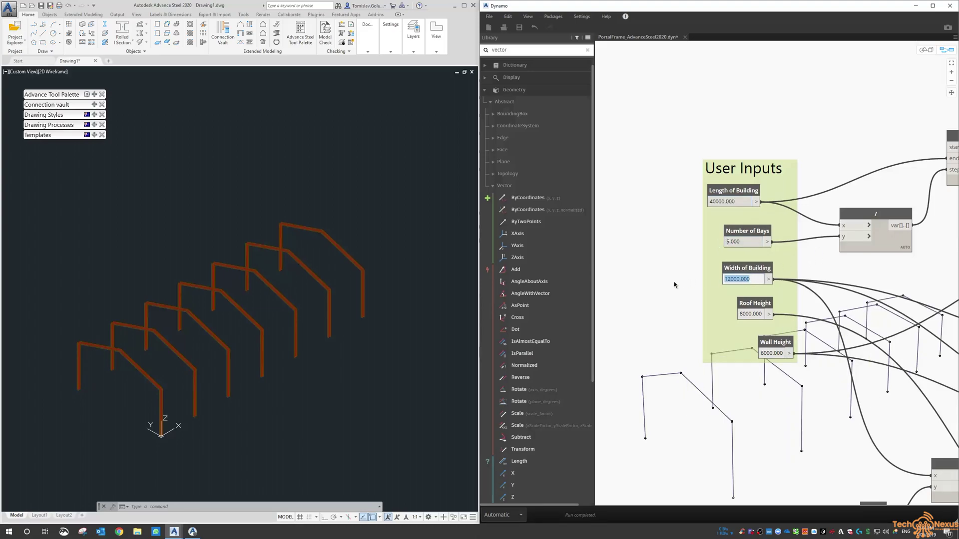
text(10000)
click(745, 314)
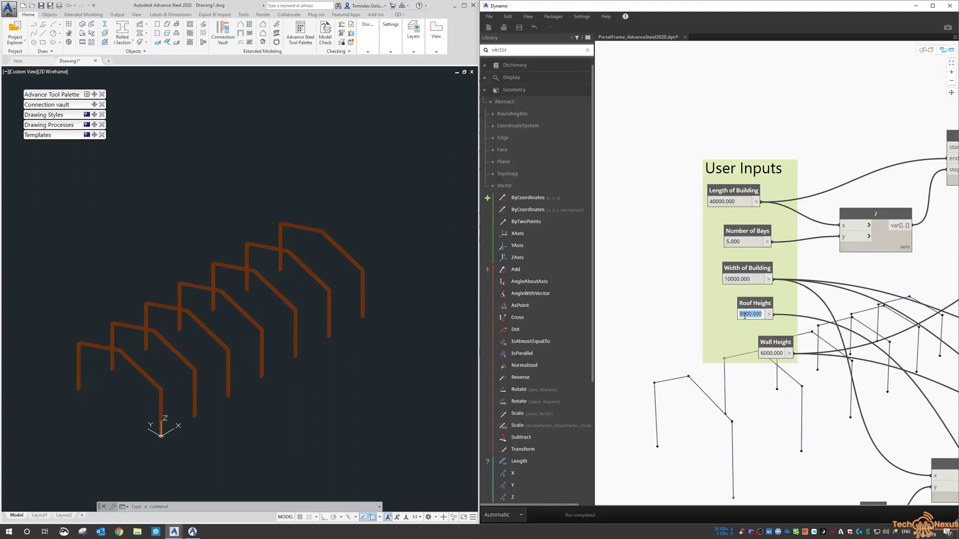
text(10000)
click(772, 353)
text(8000)
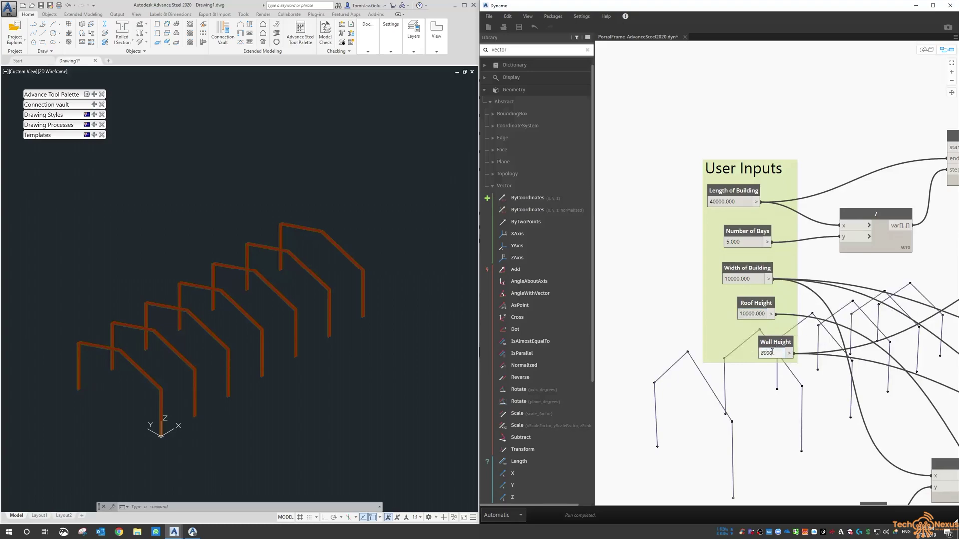
key(Return)
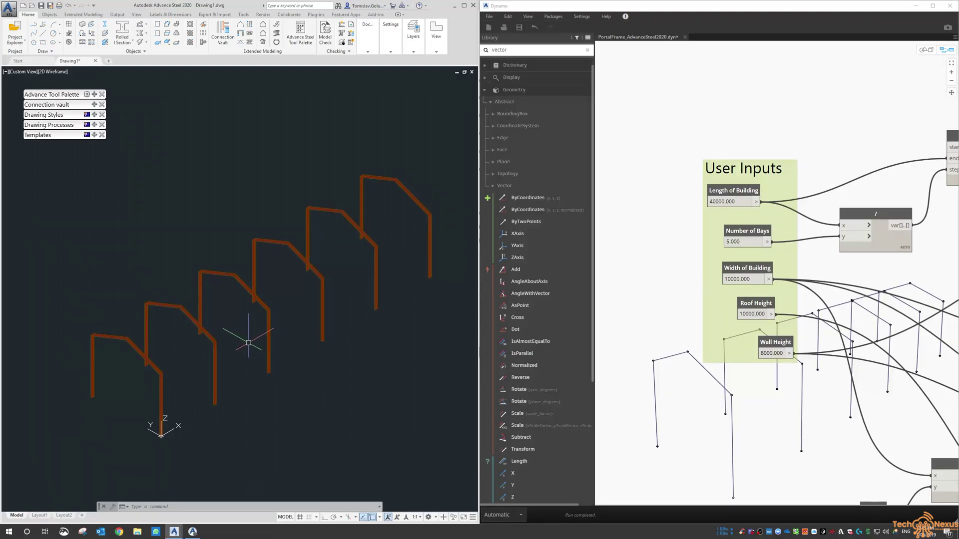
scroll(265, 337, down, 2)
scroll(635, 174, down, 5)
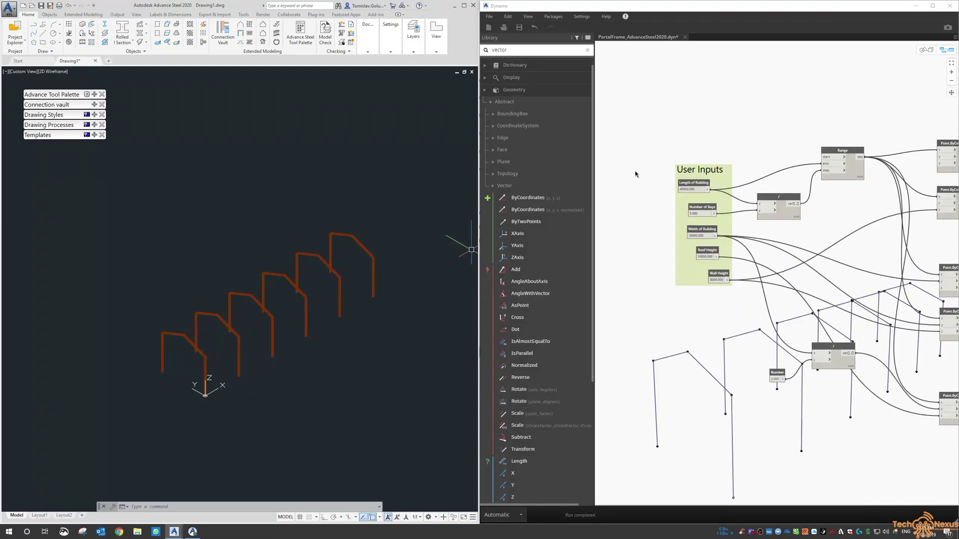
middle_drag(727, 211, 714, 201)
scroll(714, 201, down, 3)
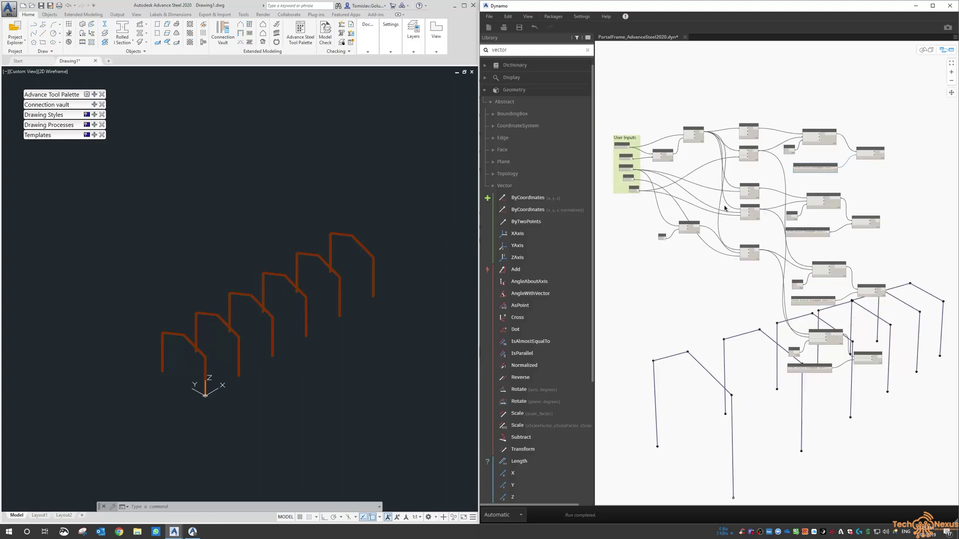
scroll(747, 290, down, 2)
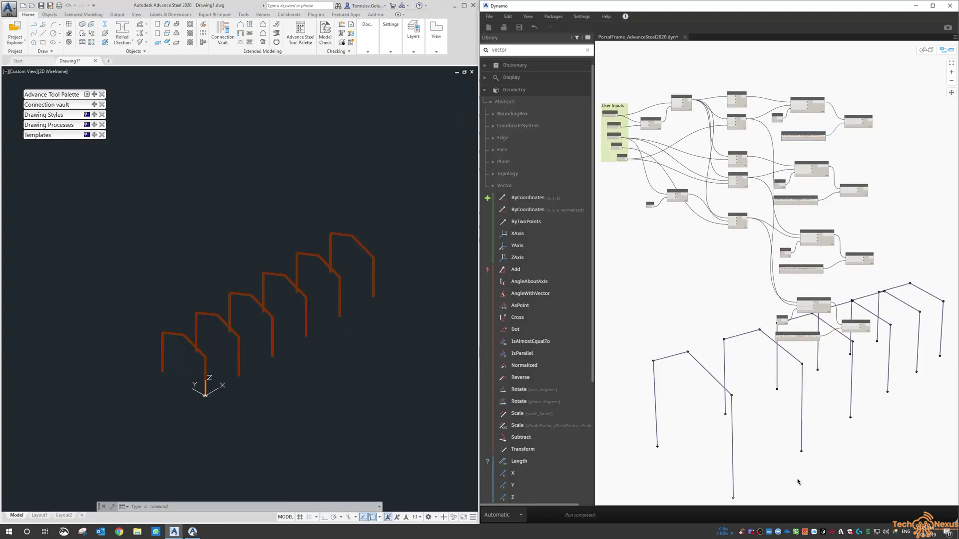
scroll(688, 318, up, 1)
scroll(689, 319, down, 3)
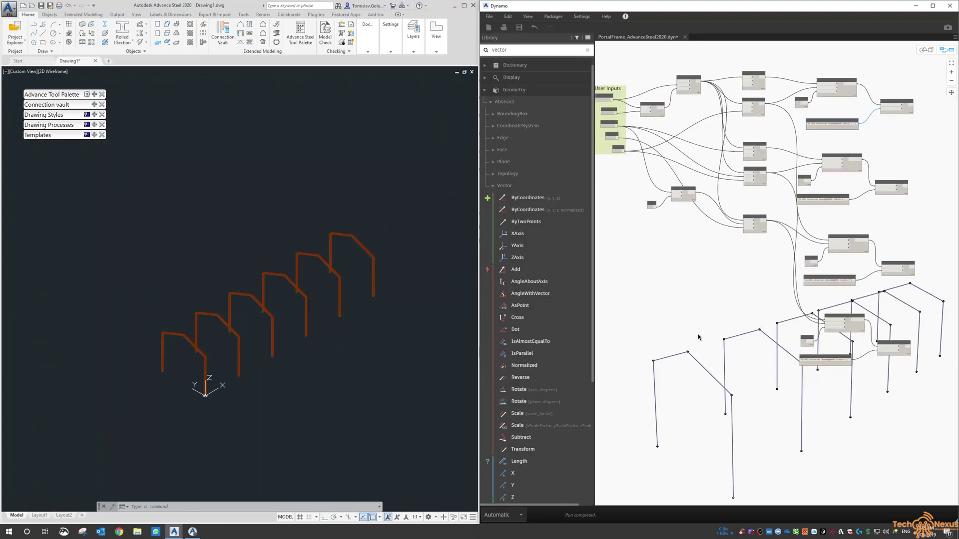